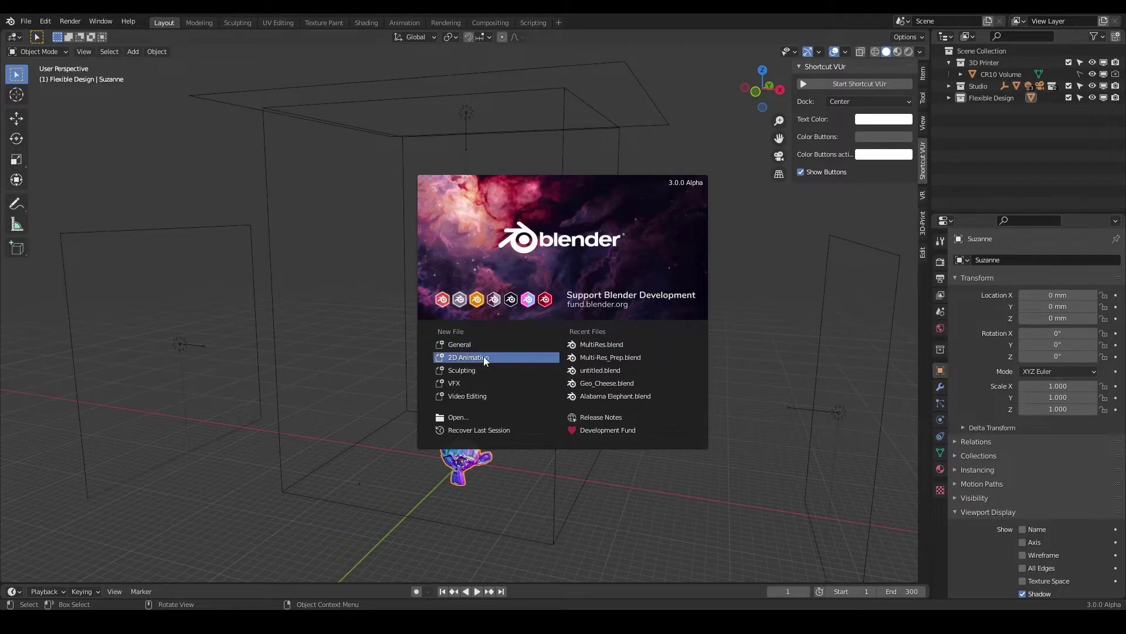
# Step: Dismiss the splash screen, frame Suzanne in the viewport, and save the file as Remesh in the 20_REMESH folder
pyautogui.click(456, 344)
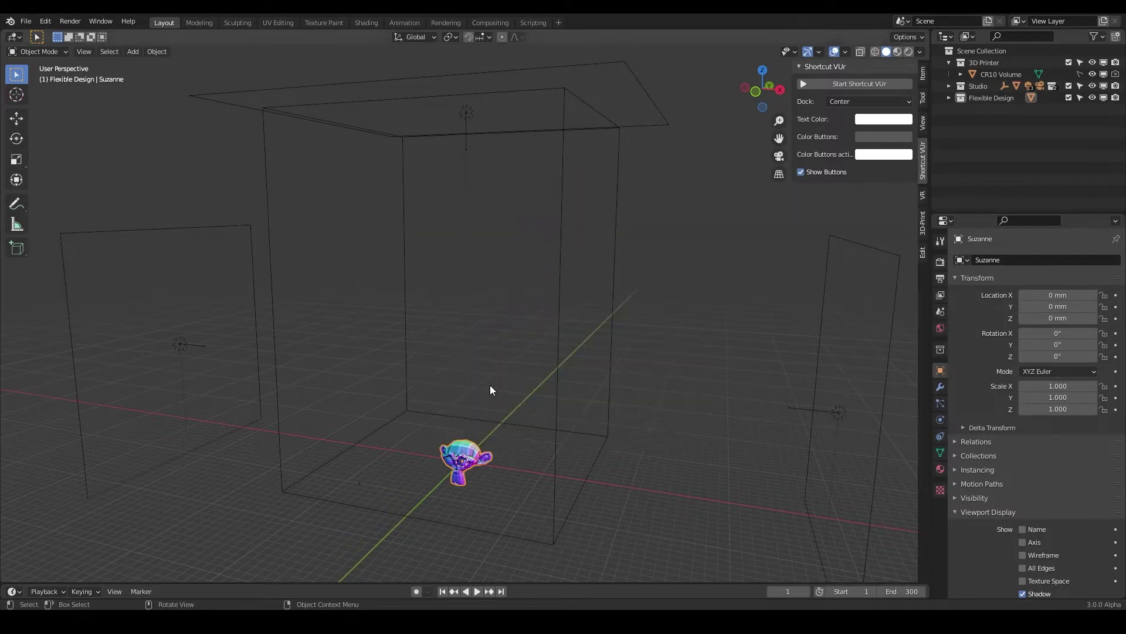
pyautogui.press('KP_Decimal')
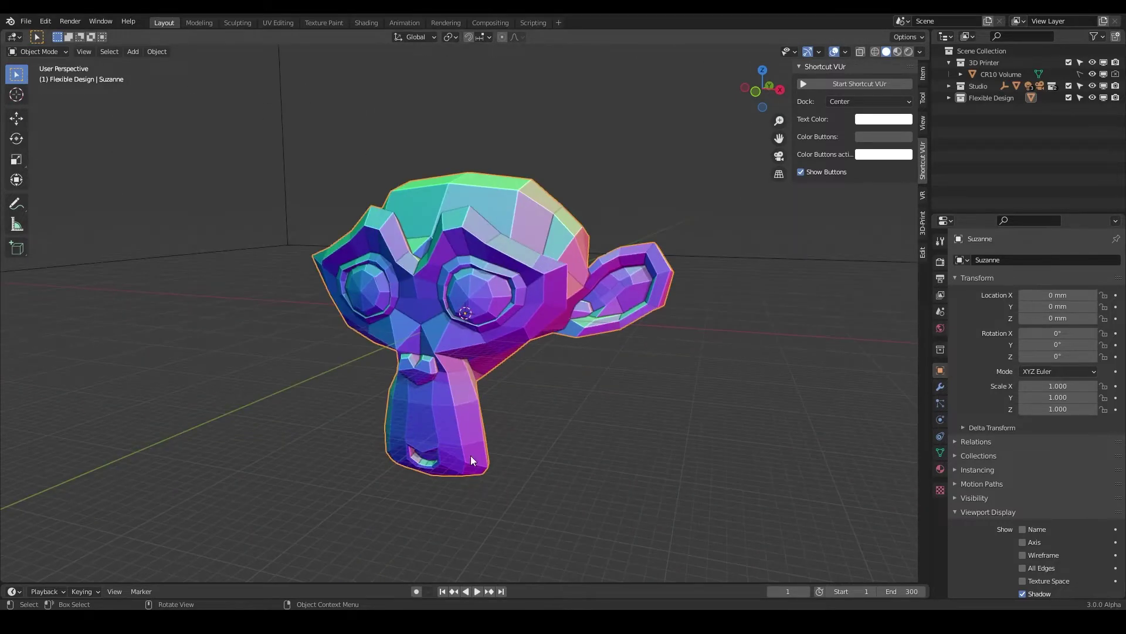
pyautogui.click(26, 22)
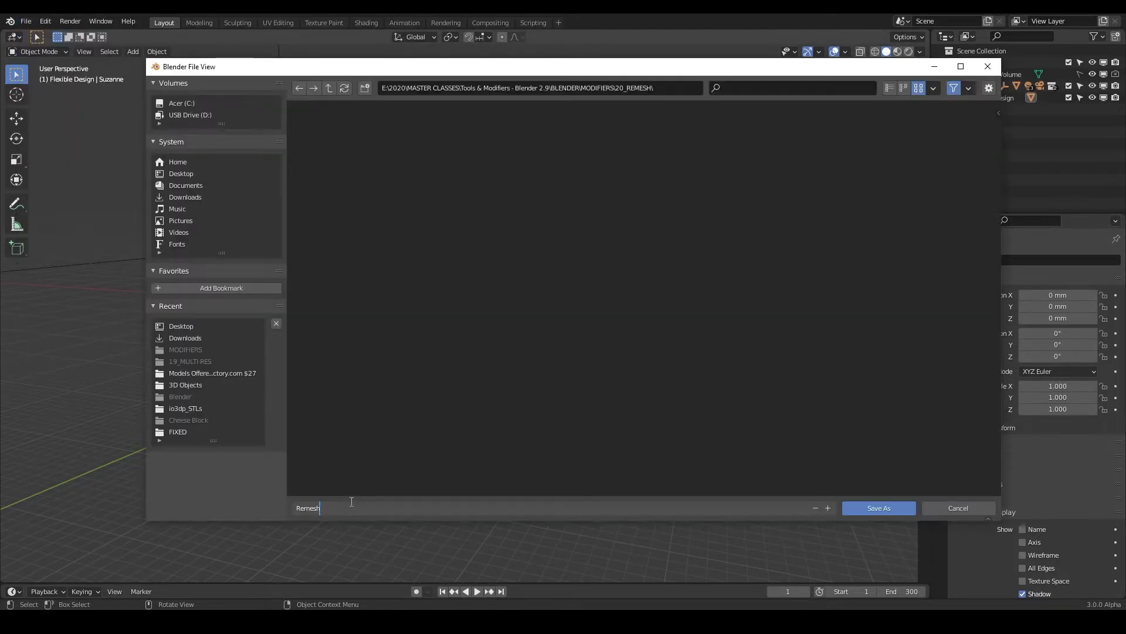
pyautogui.press('Return')
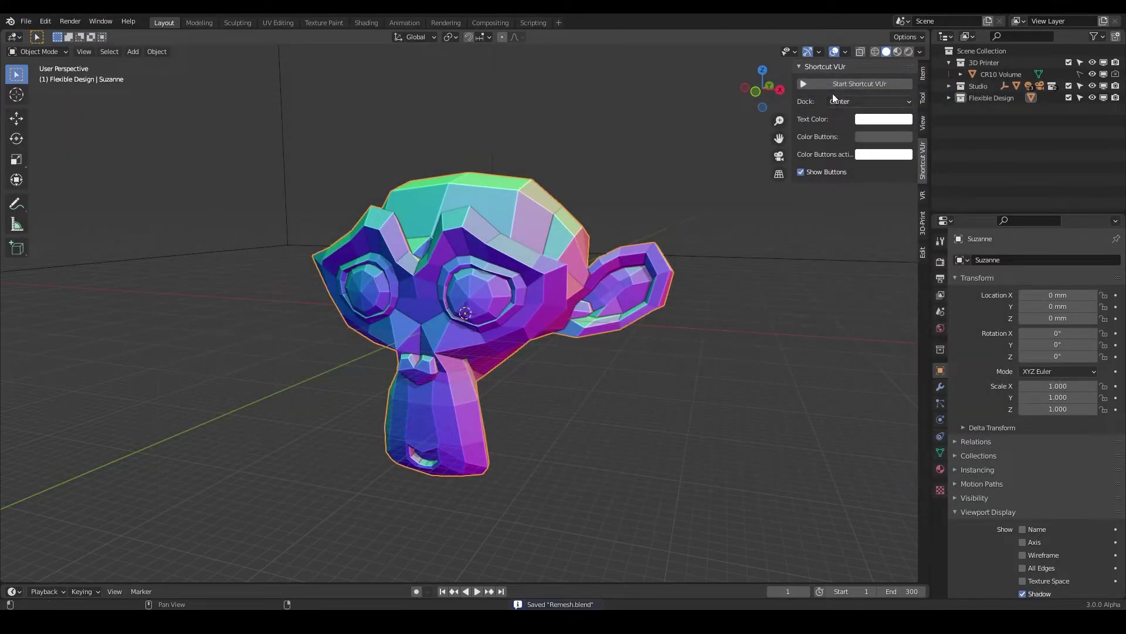
# Step: Start the Shortcut VUr key display, show Suzanne's item transform properties, and expand the Flexible Design collection
pyautogui.click(830, 85)
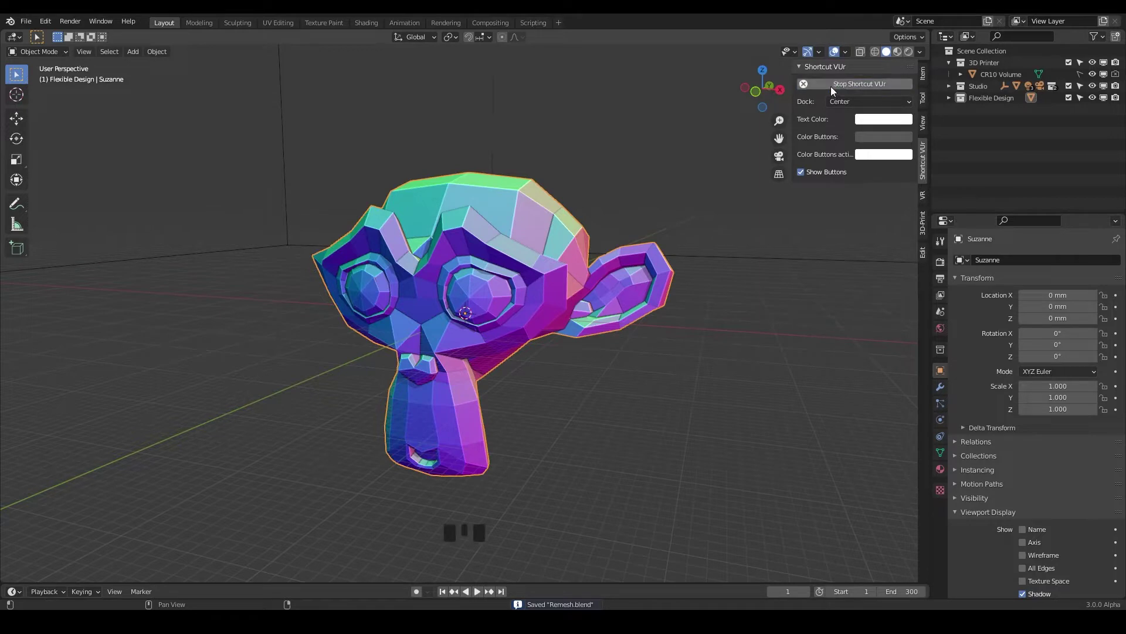
pyautogui.click(924, 73)
pyautogui.click(949, 98)
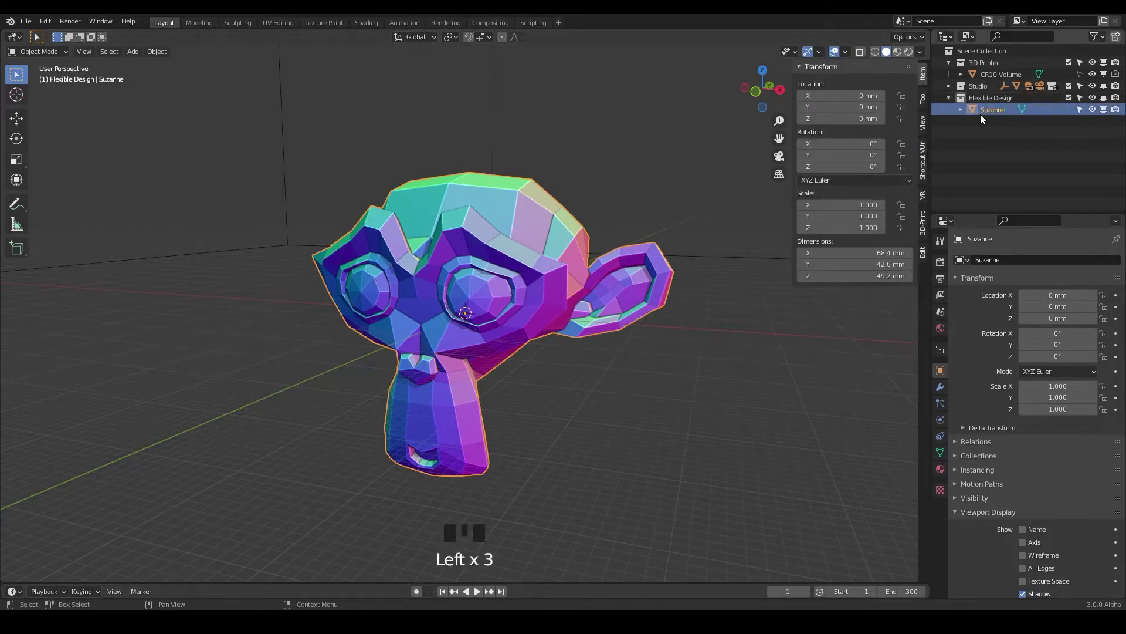
# Step: Try a Remesh modifier on Suzanne, inspect the resulting mesh, and remove the modifier
pyautogui.click(932, 385)
pyautogui.click(940, 387)
pyautogui.click(989, 263)
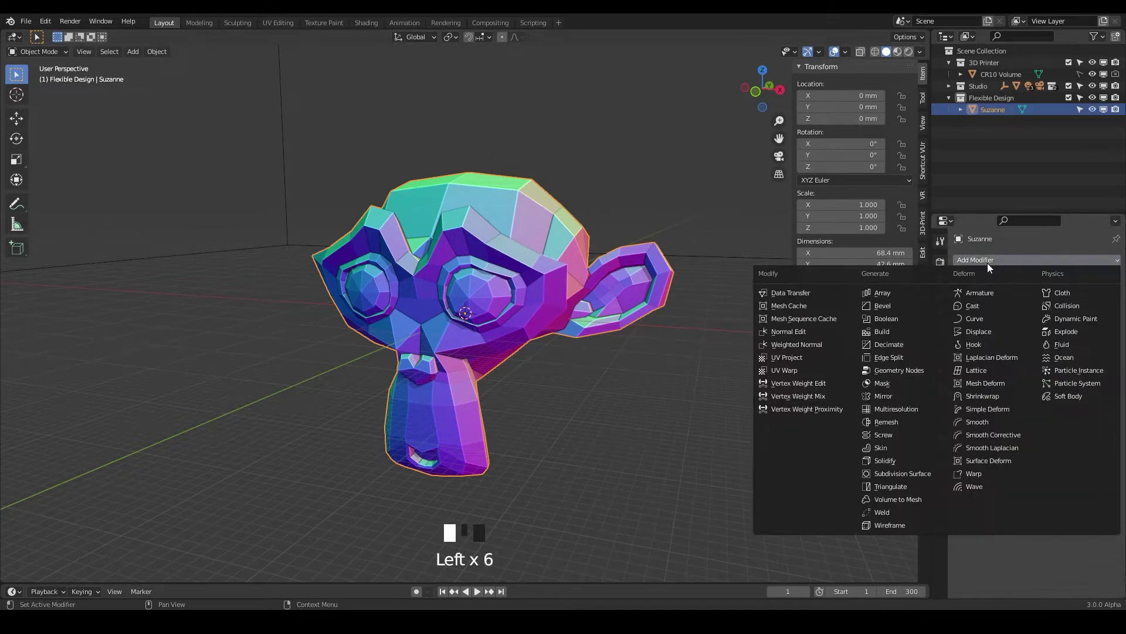
pyautogui.click(892, 423)
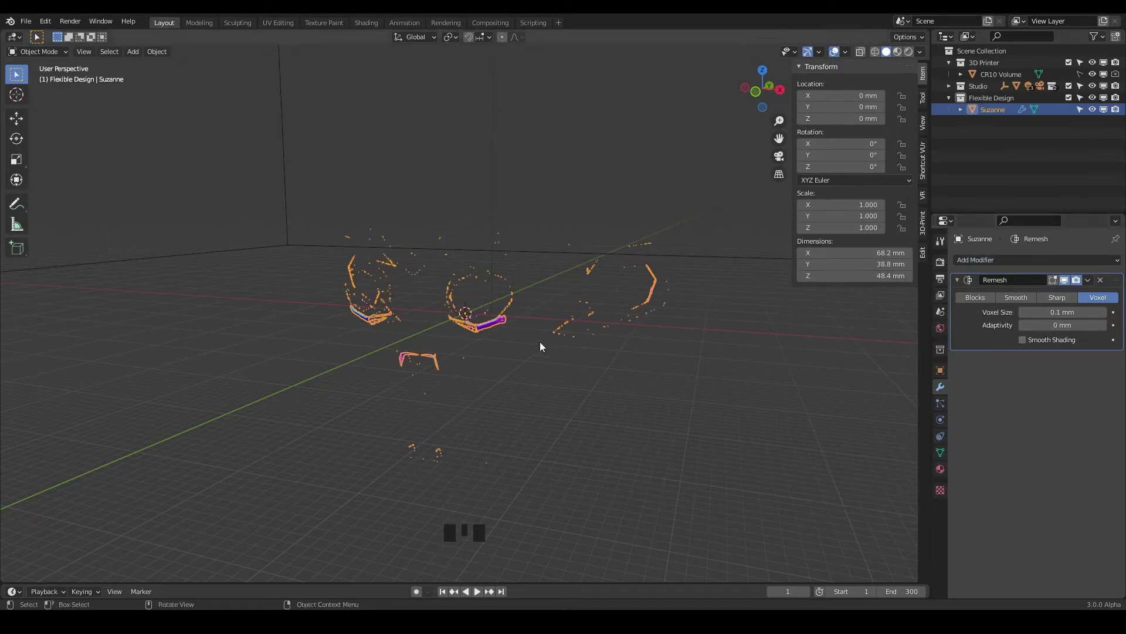
pyautogui.moveTo(436, 318); pyautogui.dragTo(586, 306, button='middle')
pyautogui.click(1099, 281)
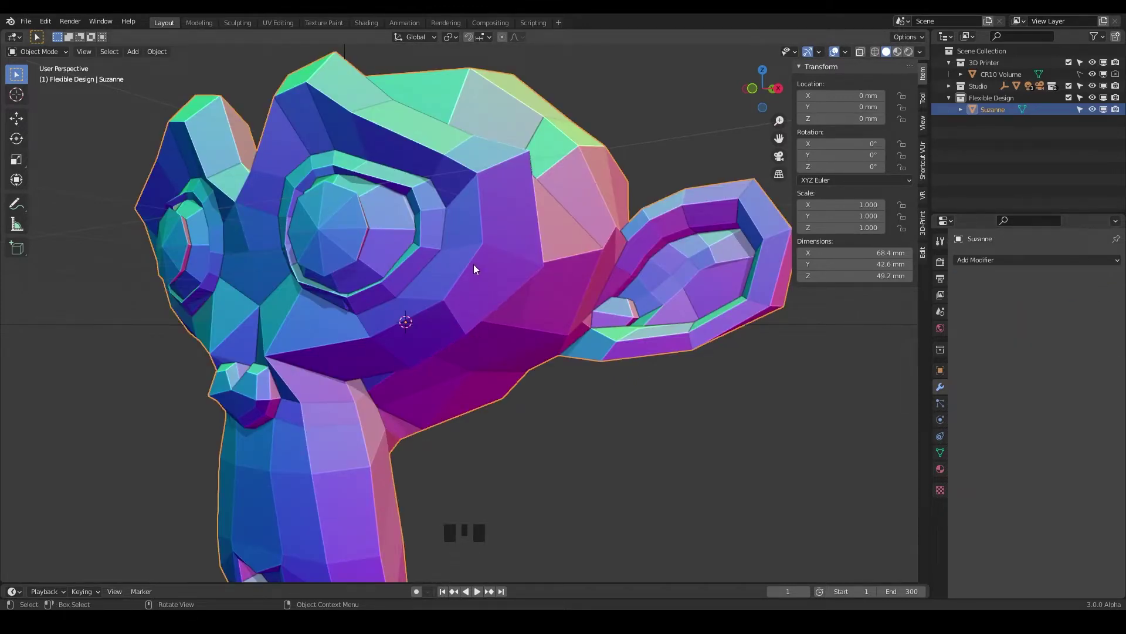
# Step: Delete the vertices of both of Suzanne's linked eyeball meshes in Edit Mode
pyautogui.press('Tab')
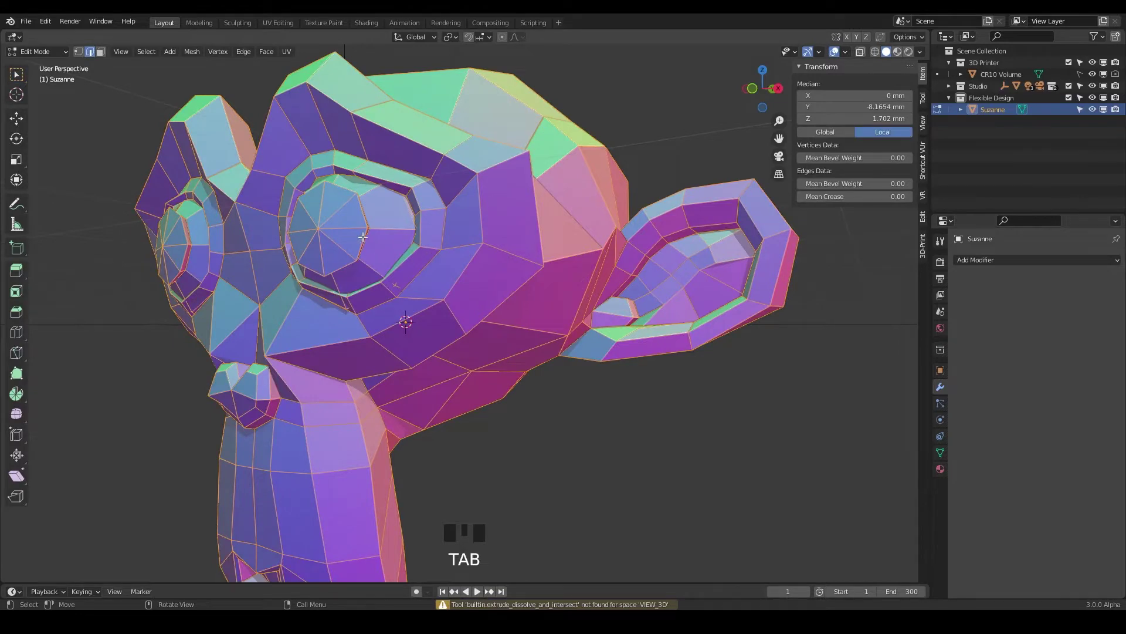
pyautogui.click(359, 236)
pyautogui.press('l')
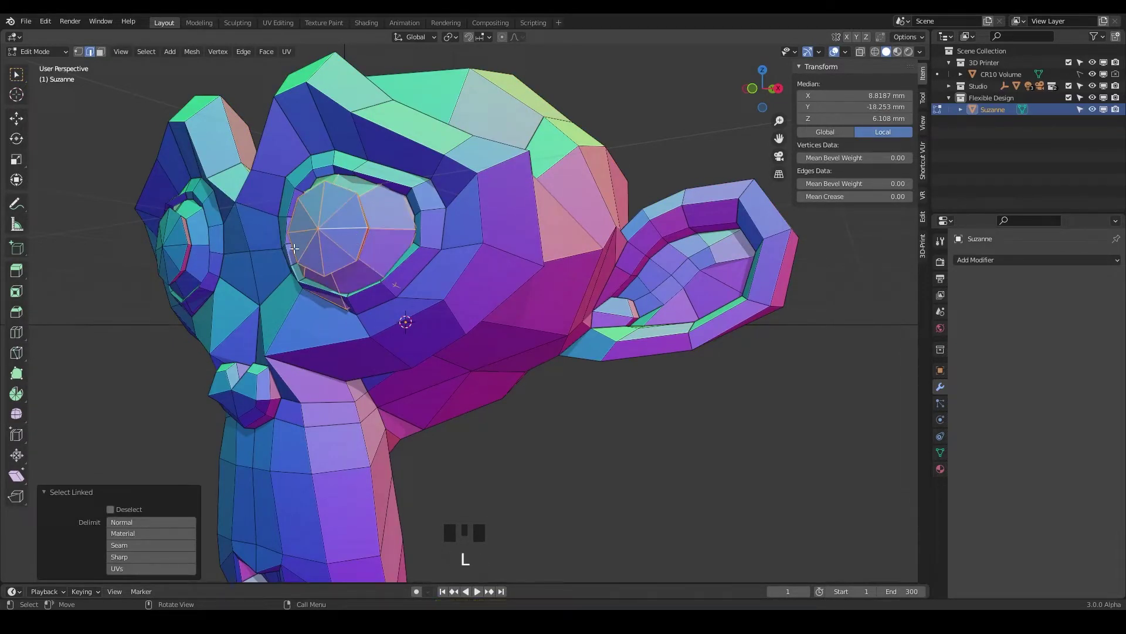
pyautogui.press('l')
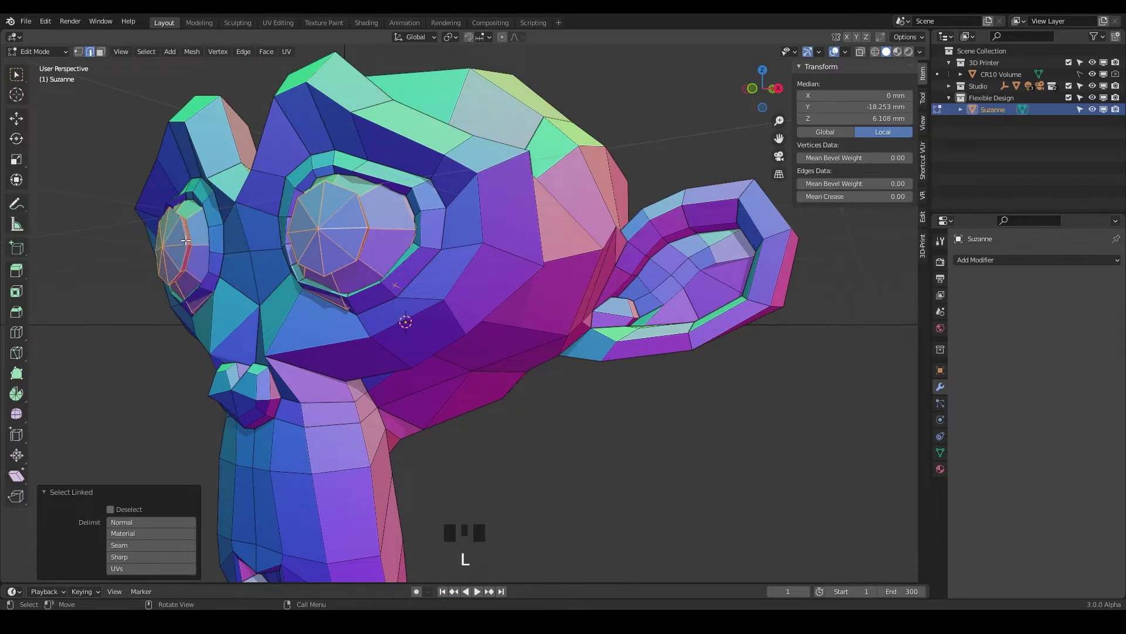
pyautogui.press('x')
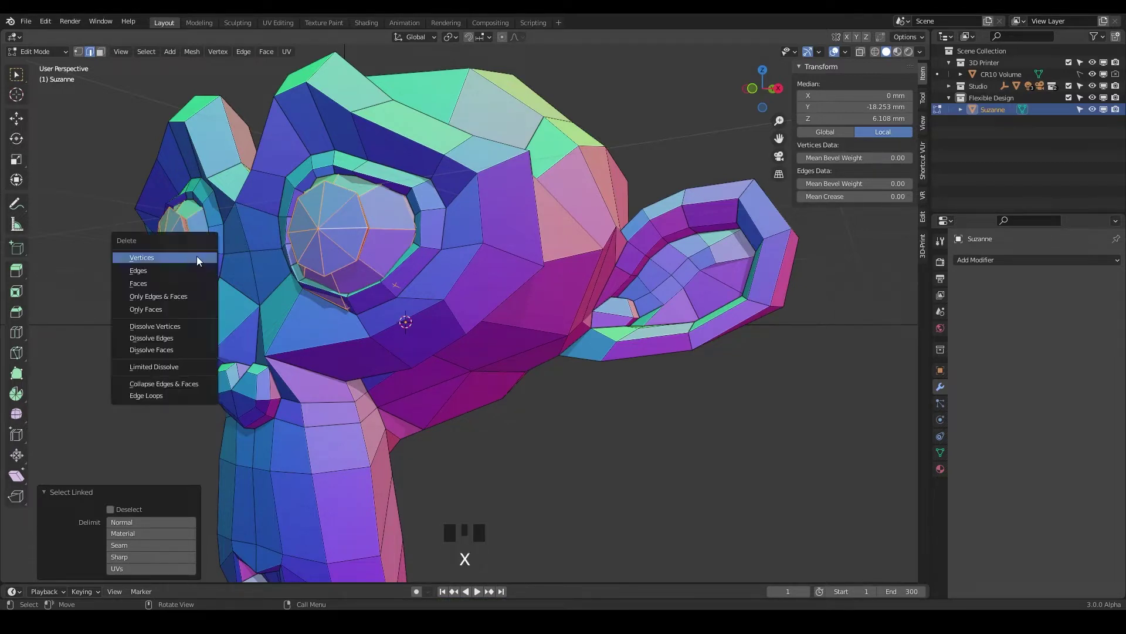
pyautogui.click(183, 258)
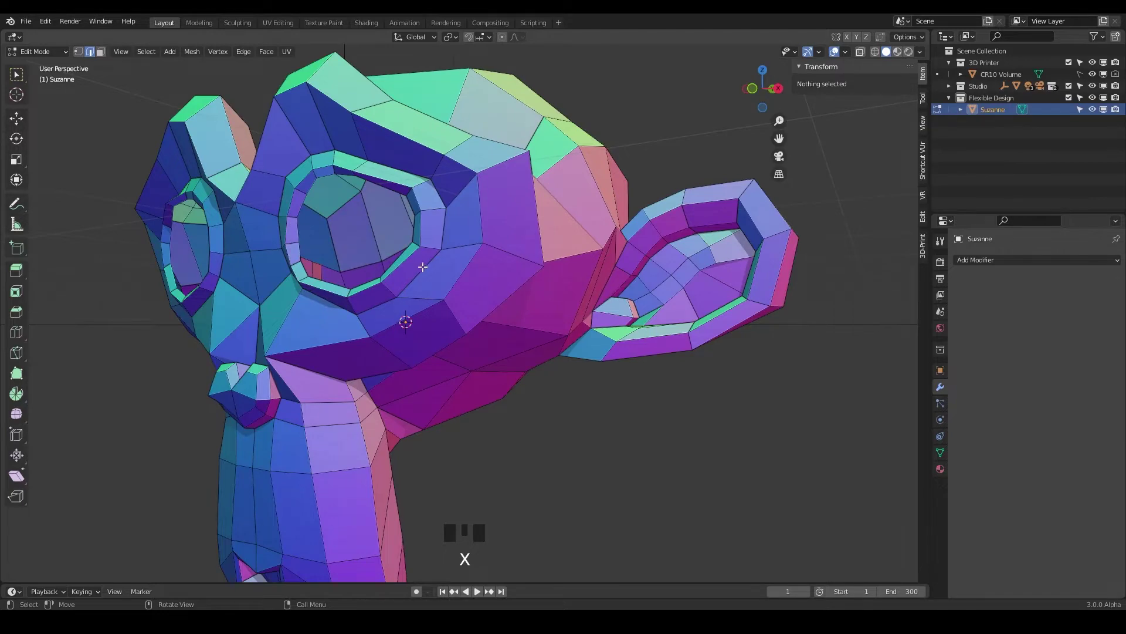
# Step: Close Suzanne's open eye sockets with the 3D-Print Make Manifold cleanup and return to Object Mode
pyautogui.moveTo(447, 254); pyautogui.dragTo(693, 299, button='middle')
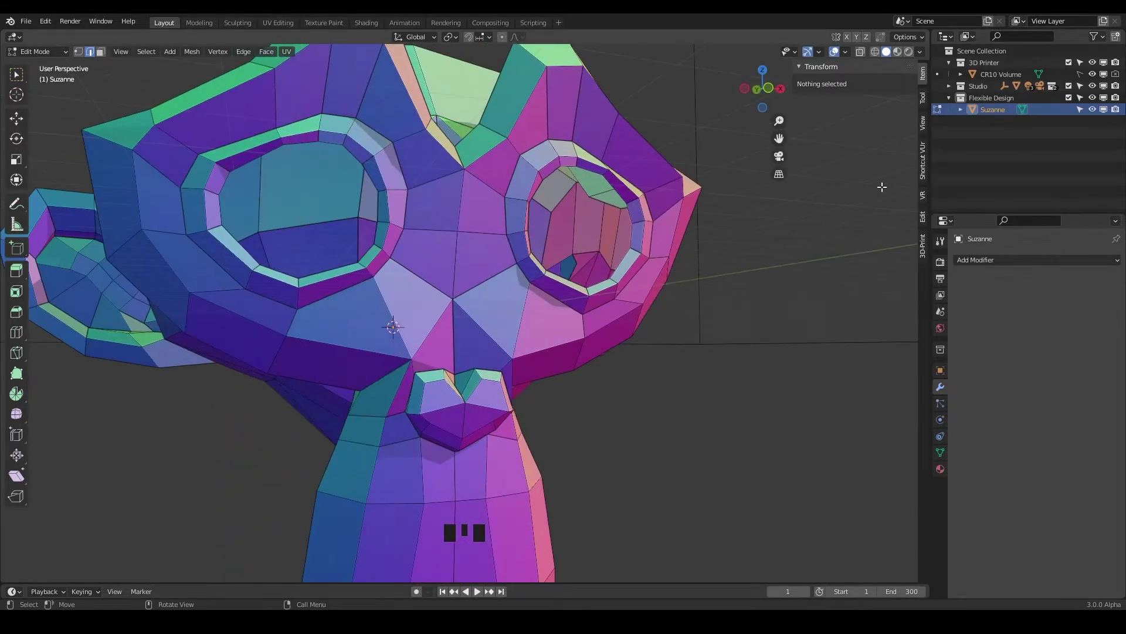
pyautogui.click(923, 245)
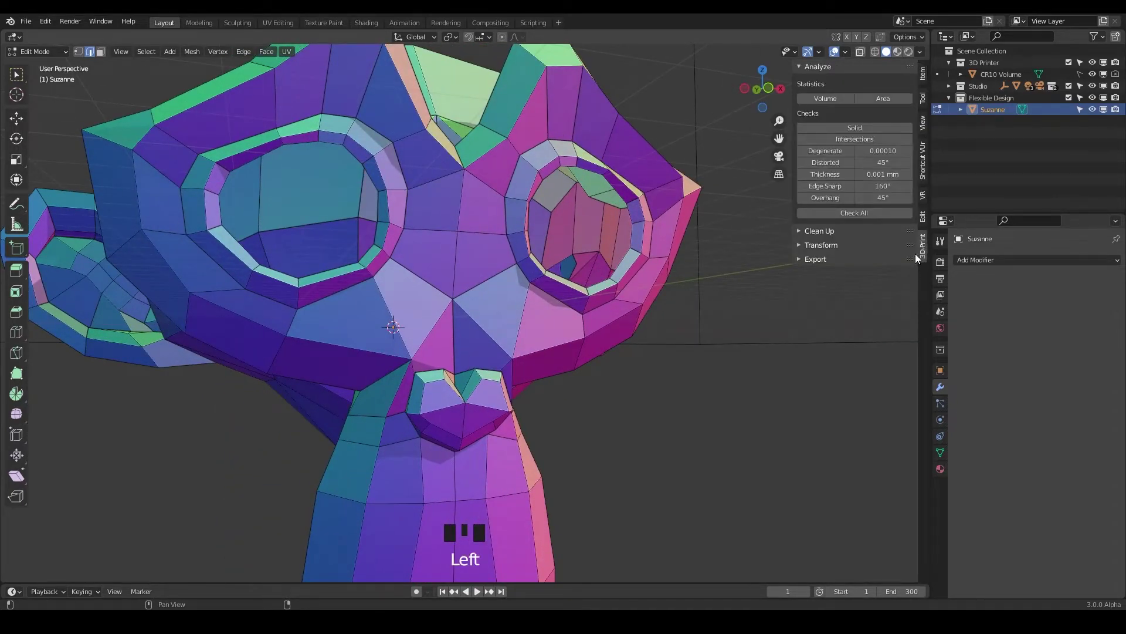
pyautogui.click(800, 232)
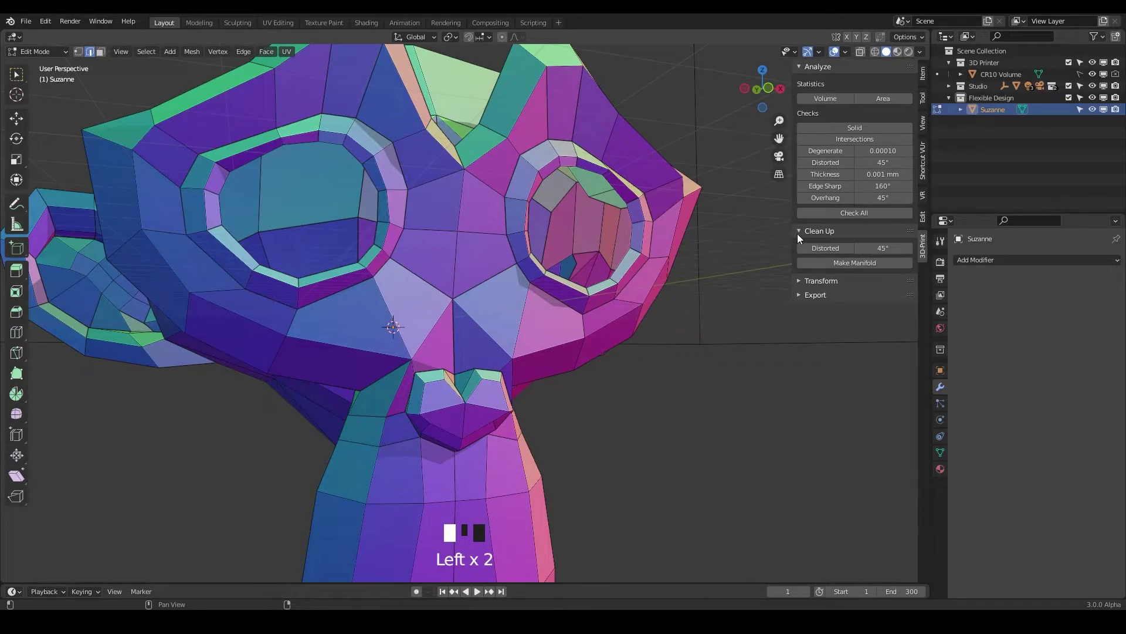
pyautogui.click(832, 263)
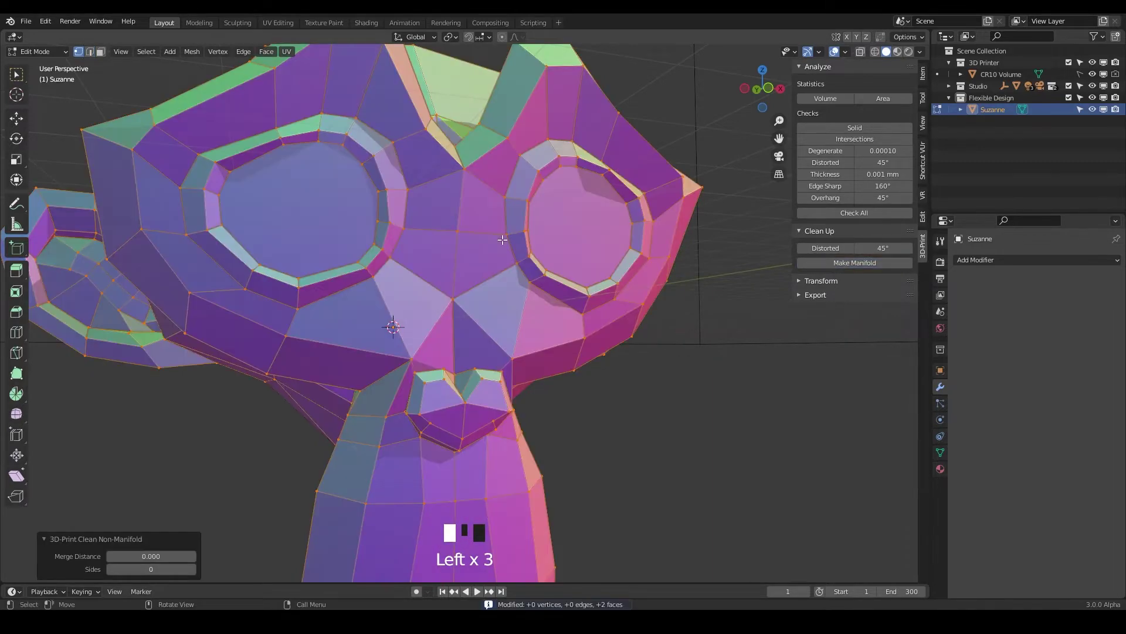
pyautogui.moveTo(491, 232); pyautogui.dragTo(474, 282, button='middle')
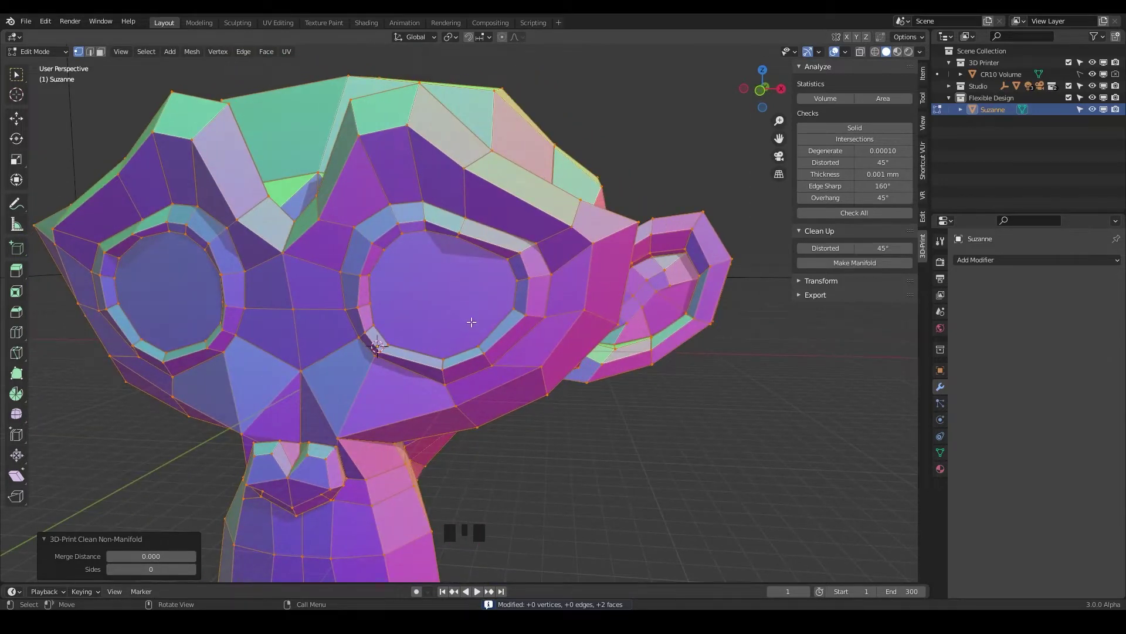
pyautogui.press('Tab')
# Step: Add a Remesh modifier to the repaired Suzanne mesh
pyautogui.scroll(-5, 532, 312)
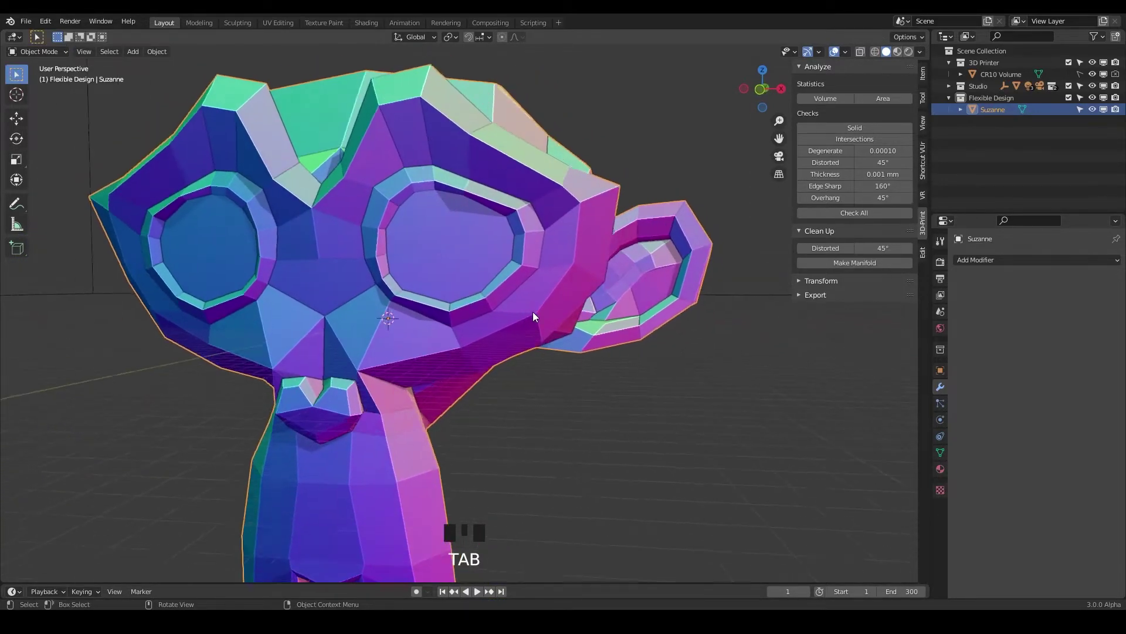
pyautogui.click(999, 259)
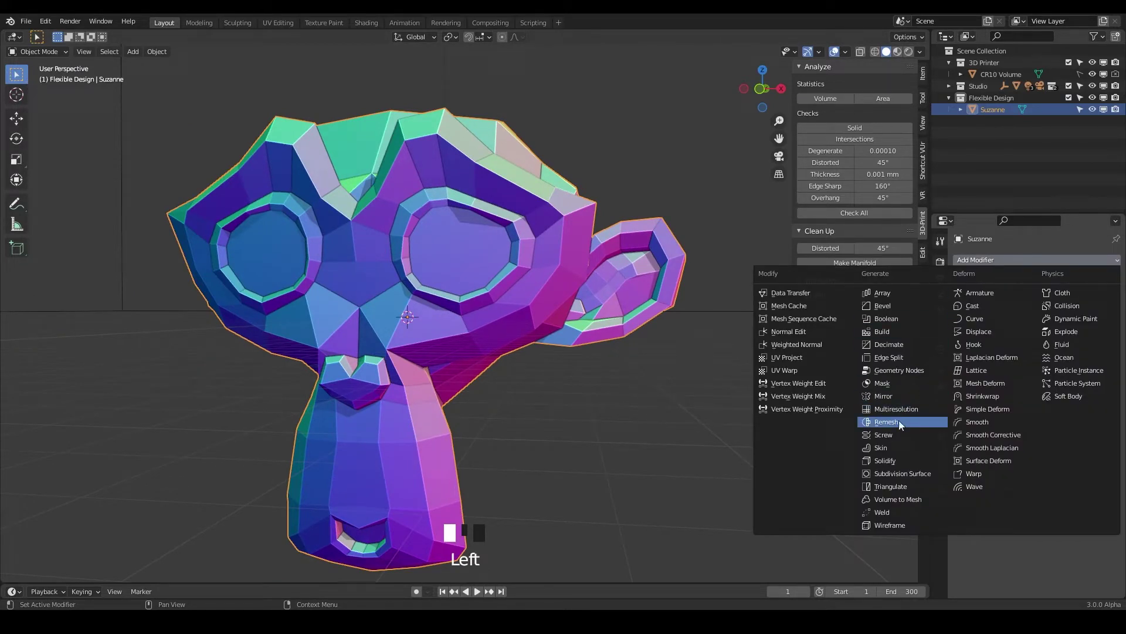
pyautogui.click(643, 380)
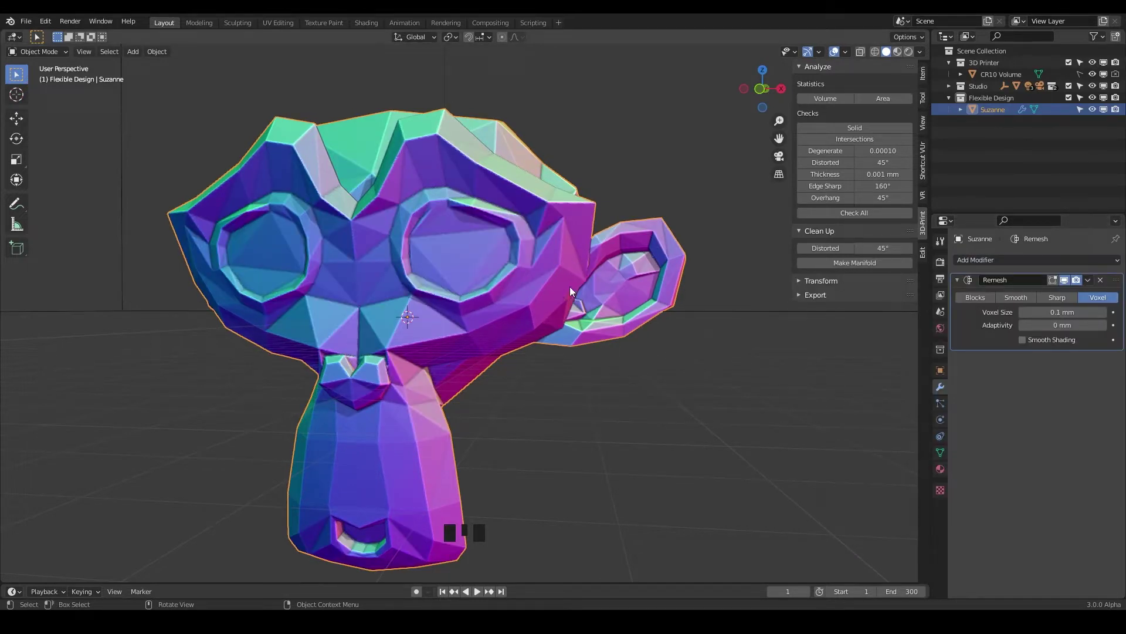
# Step: Turn on the wireframe overlay and examine the remeshed topology up close around Suzanne's nose and cheek
pyautogui.click(846, 52)
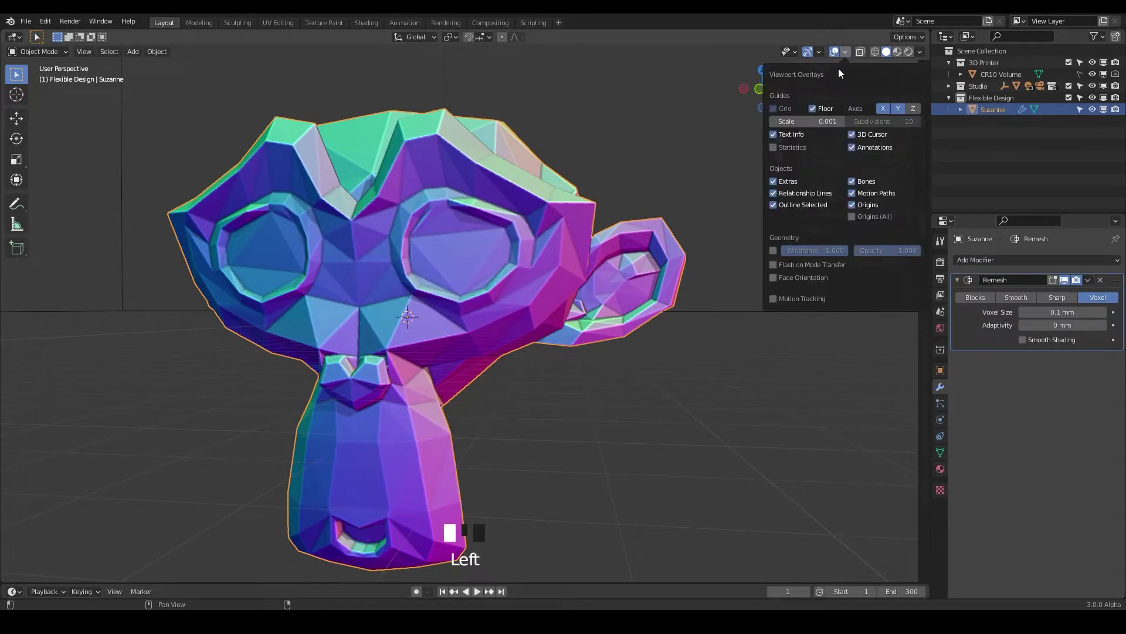
pyautogui.click(773, 251)
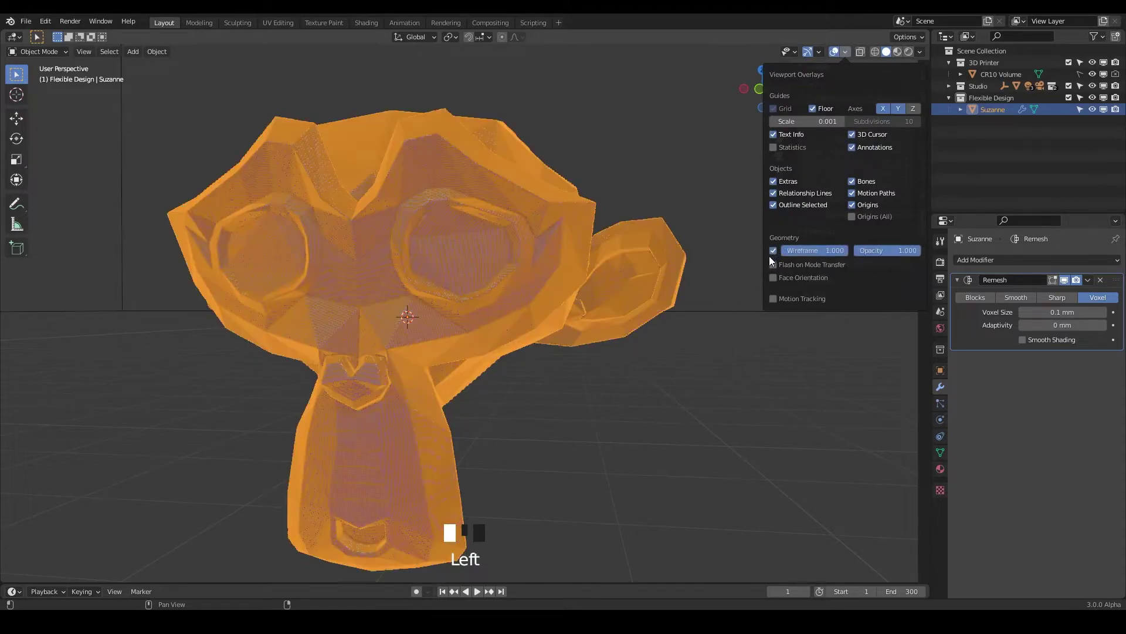
pyautogui.scroll(2, 417, 281)
pyautogui.scroll(8, 400, 269)
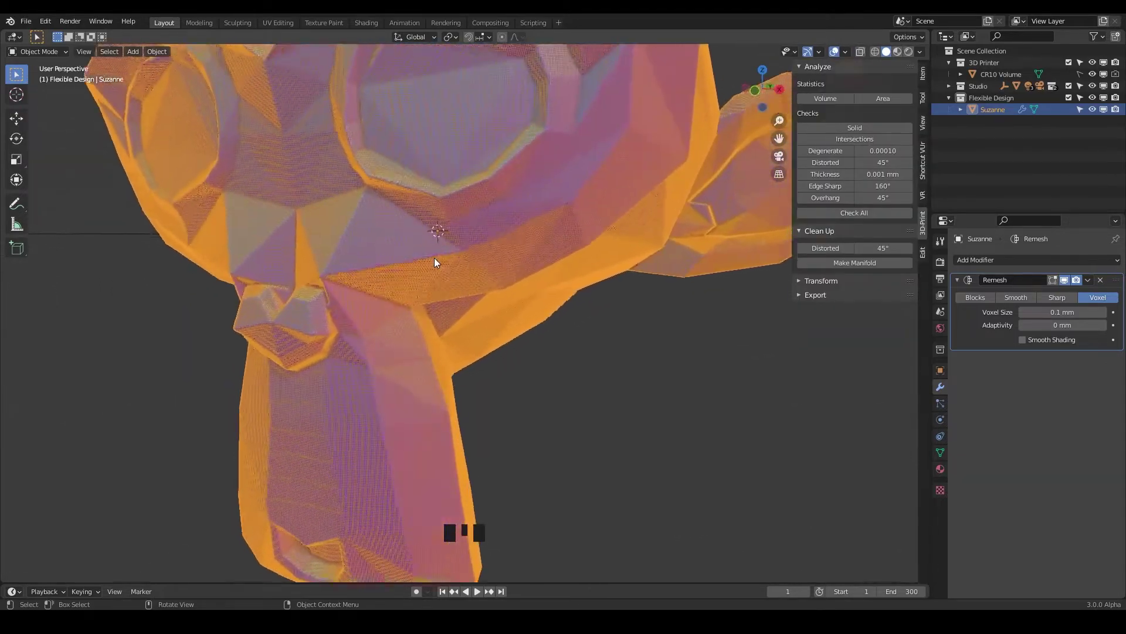
pyautogui.scroll(2, 539, 211)
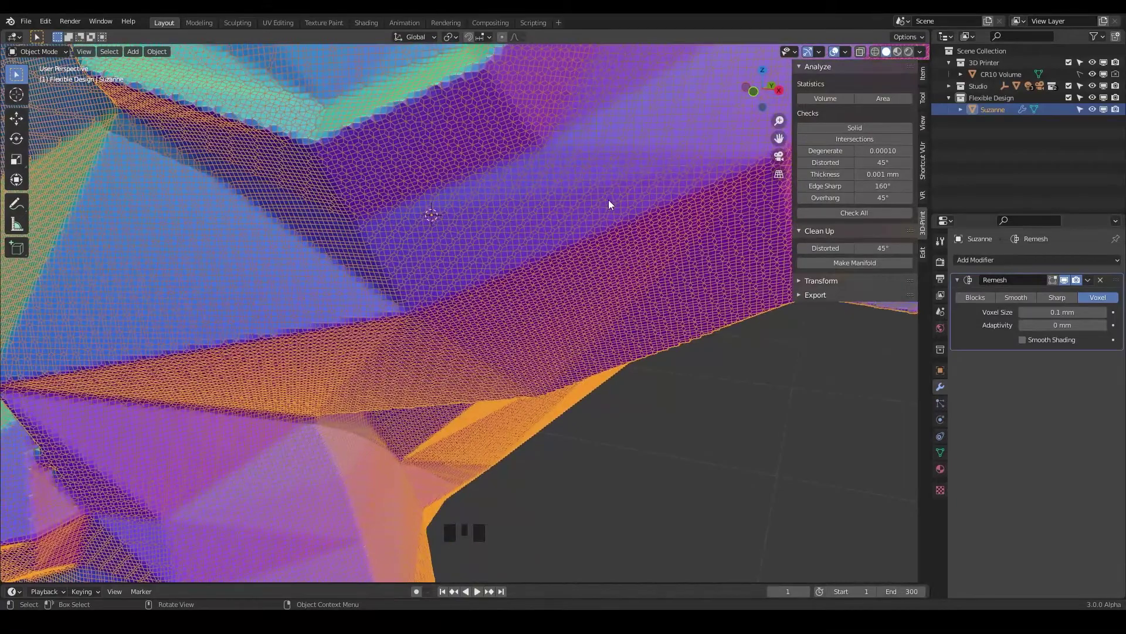
pyautogui.scroll(-8, 604, 223)
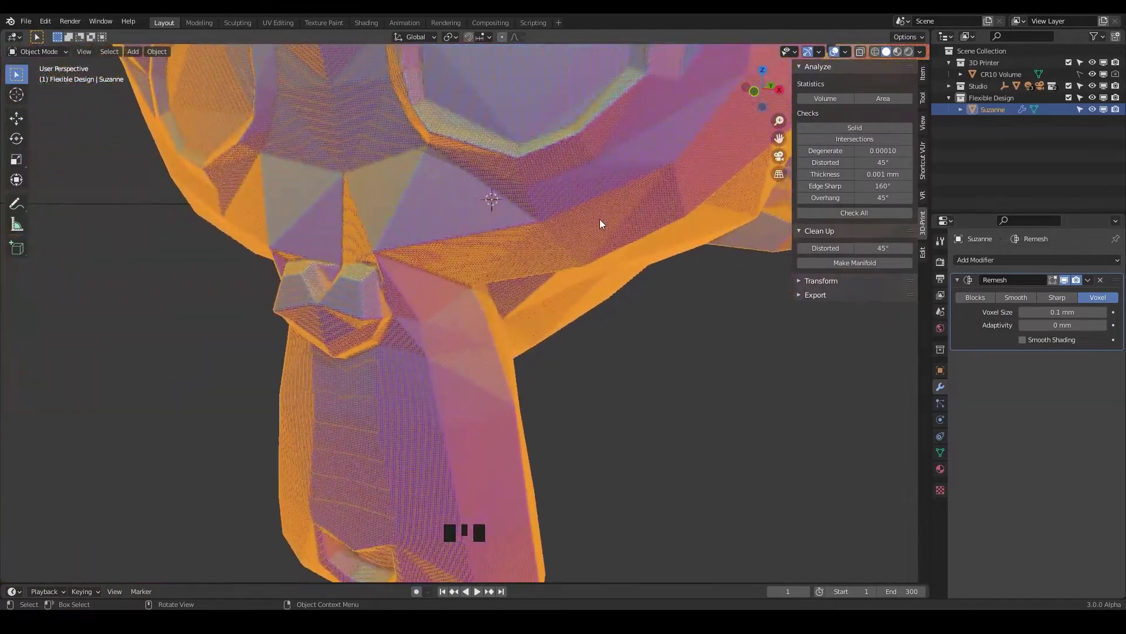
# Step: Turn on the Statistics overlay and compare the mesh with the Remesh modifier hidden and shown in the viewport
pyautogui.click(1065, 284)
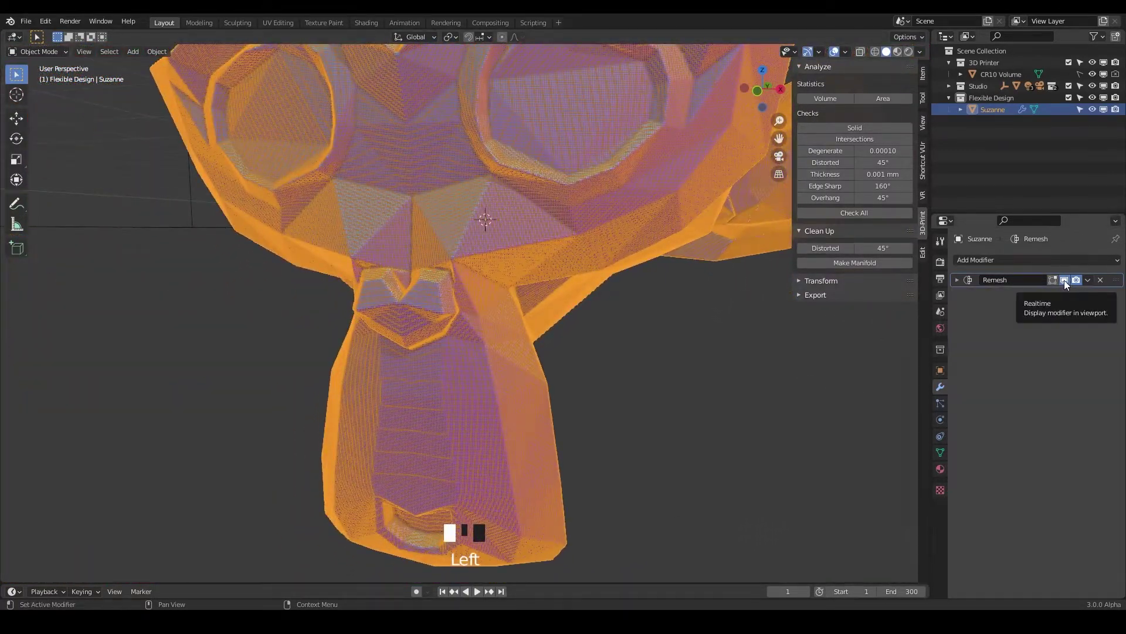
pyautogui.click(1064, 281)
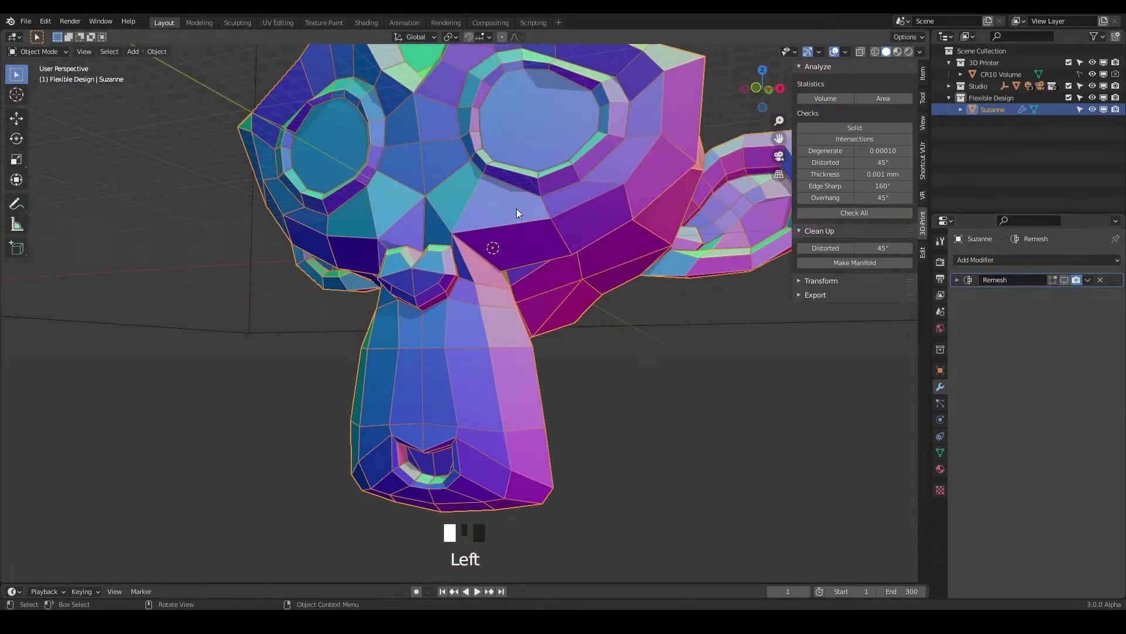
pyautogui.click(845, 51)
pyautogui.click(773, 148)
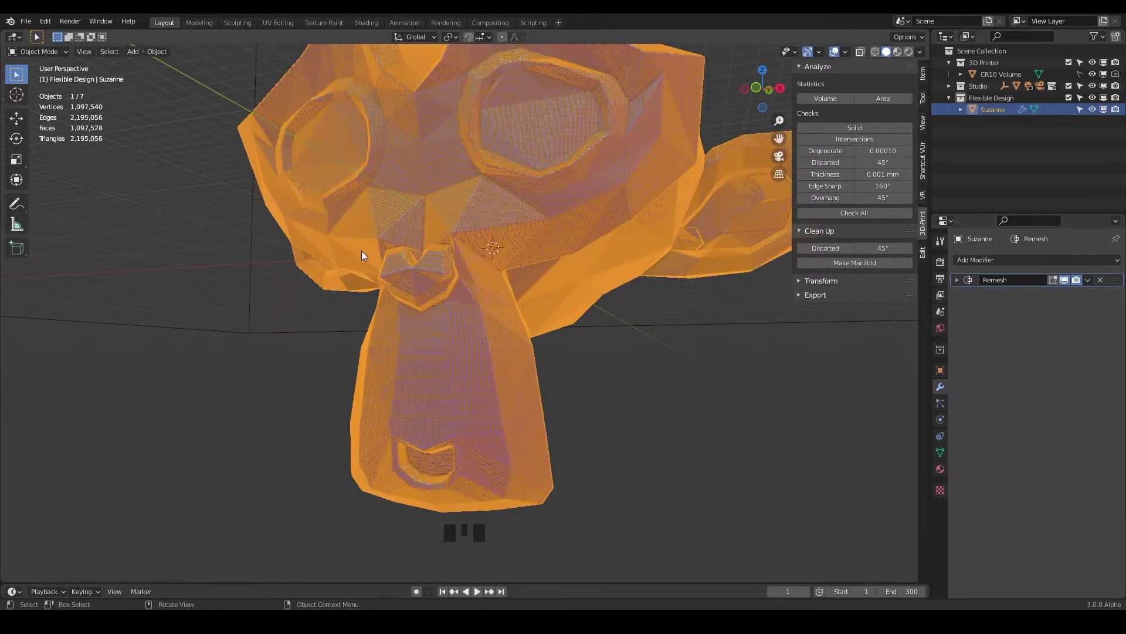
# Step: Hide the viewport overlays and examine the remeshed surface around Suzanne's eyes, nose and mouth
pyautogui.moveTo(363, 257); pyautogui.dragTo(789, 76, button='middle')
pyautogui.click(834, 51)
pyautogui.moveTo(648, 252); pyautogui.dragTo(639, 309, button='middle')
pyautogui.scroll(-3, 639, 310)
pyautogui.moveTo(609, 246); pyautogui.dragTo(508, 194, button='middle')
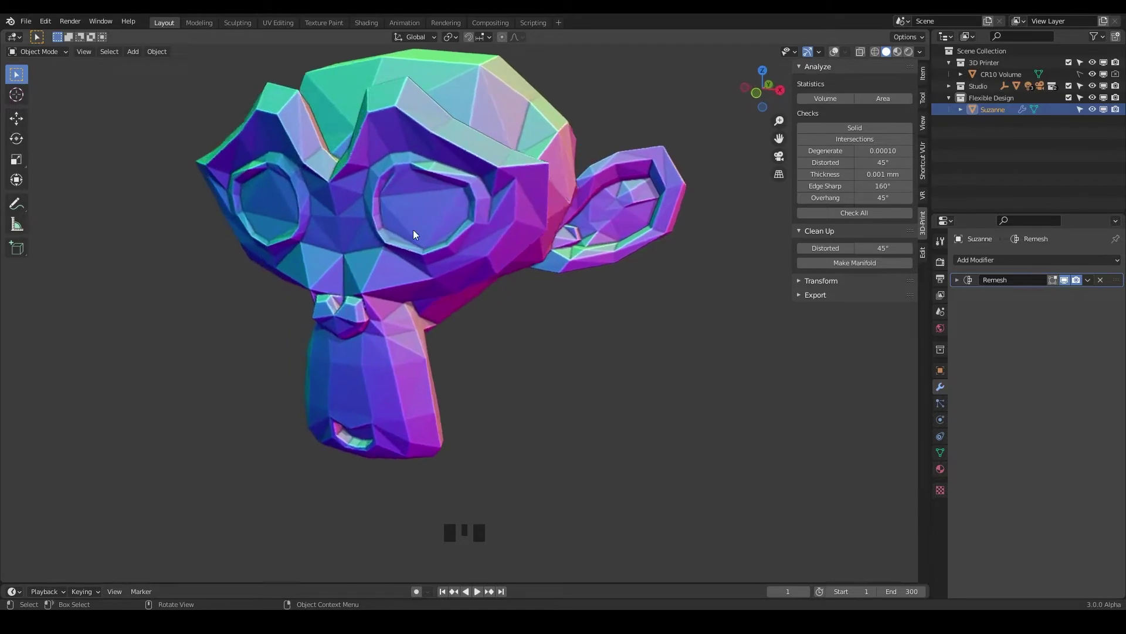
pyautogui.scroll(6, 439, 174)
pyautogui.moveTo(428, 199)
pyautogui.mouseDown(button='middle')
pyautogui.moveTo(364, 209)
pyautogui.moveTo(406, 233)
pyautogui.moveTo(450, 236)
pyautogui.moveTo(379, 230)
pyautogui.moveTo(370, 266)
pyautogui.moveTo(319, 304)
pyautogui.moveTo(503, 307)
pyautogui.moveTo(509, 296)
pyautogui.moveTo(431, 203)
pyautogui.mouseUp(button='middle')
pyautogui.moveTo(565, 133); pyautogui.dragTo(445, 163, button='middle')
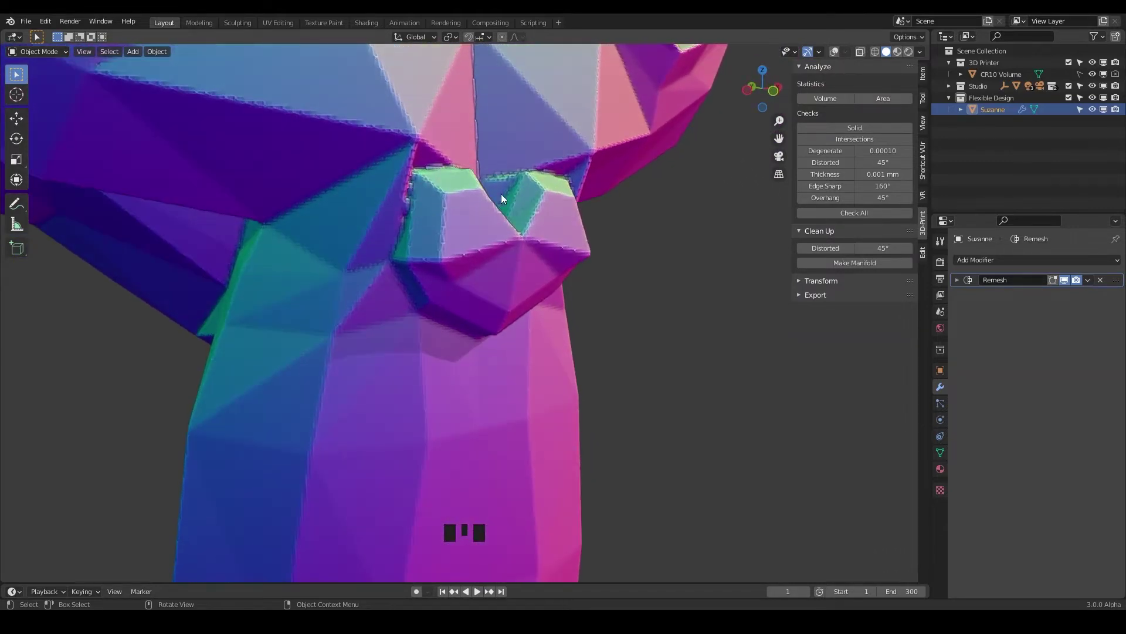
pyautogui.moveTo(547, 174); pyautogui.dragTo(497, 230, button='middle')
# Step: Expand the Remesh modifier's settings and turn the viewport overlays back on for a close view of Suzanne's face
pyautogui.click(1014, 286)
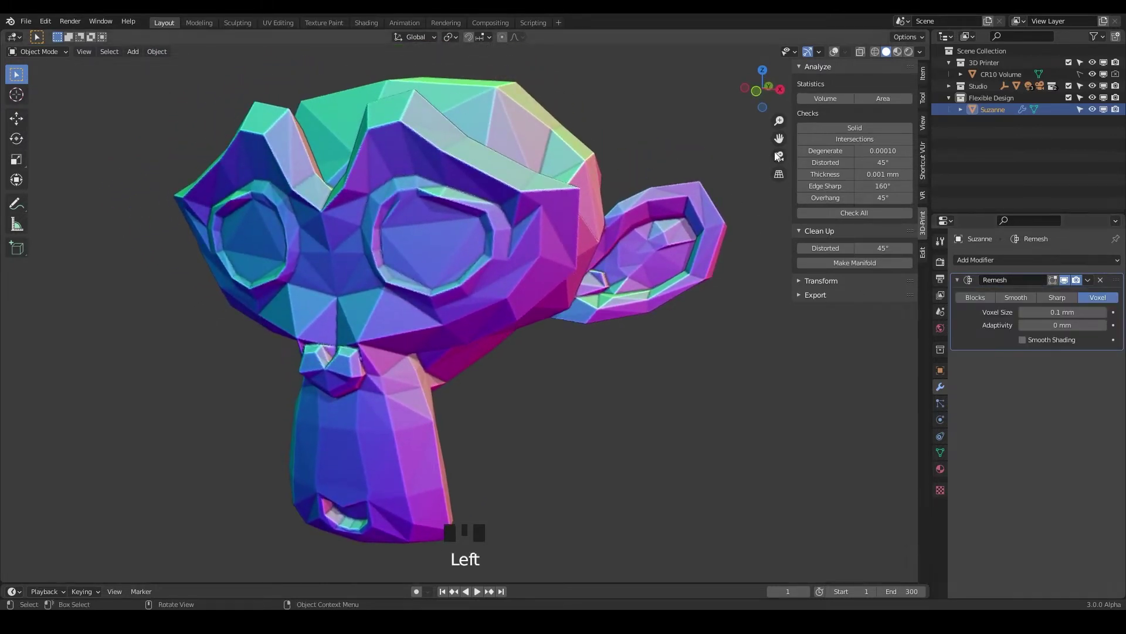
pyautogui.click(835, 51)
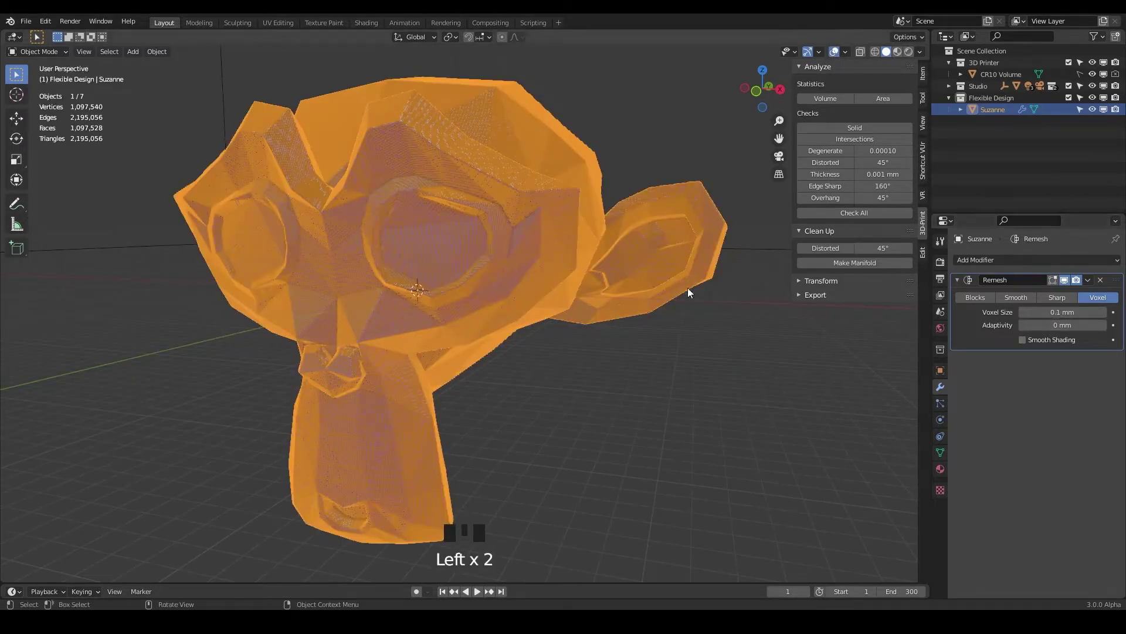
pyautogui.moveTo(509, 282); pyautogui.dragTo(592, 304, button='middle')
pyautogui.scroll(3, 565, 304)
pyautogui.scroll(1, 566, 304)
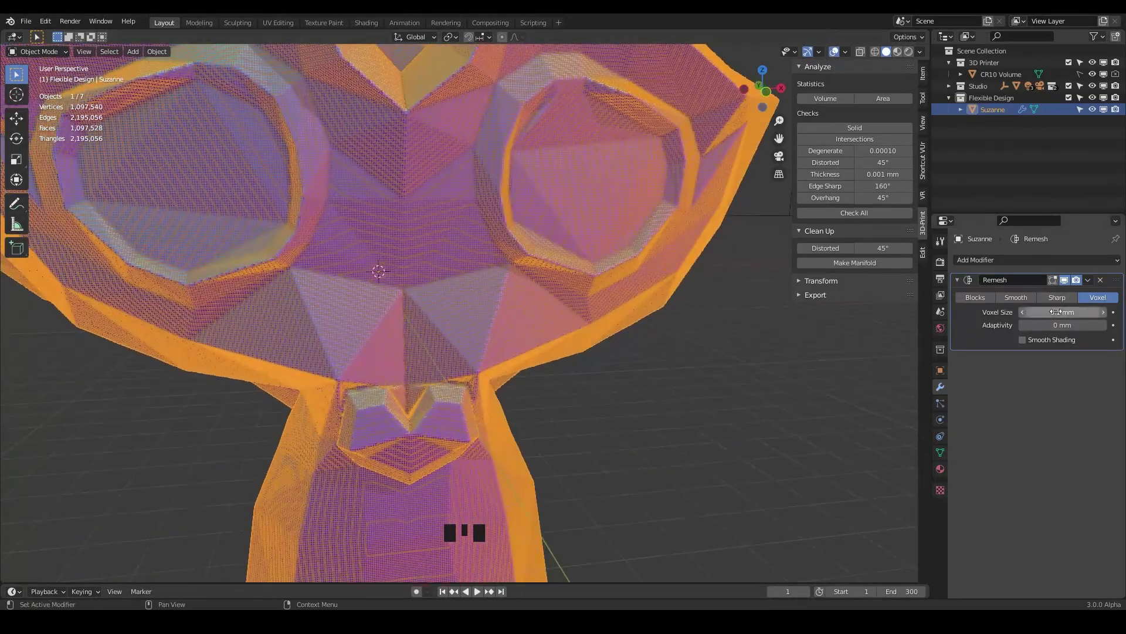
# Step: Set the Remesh modifier's voxel size to 0.2 mm
pyautogui.moveTo(572, 227); pyautogui.dragTo(540, 252, button='middle')
pyautogui.scroll(-2, 561, 231)
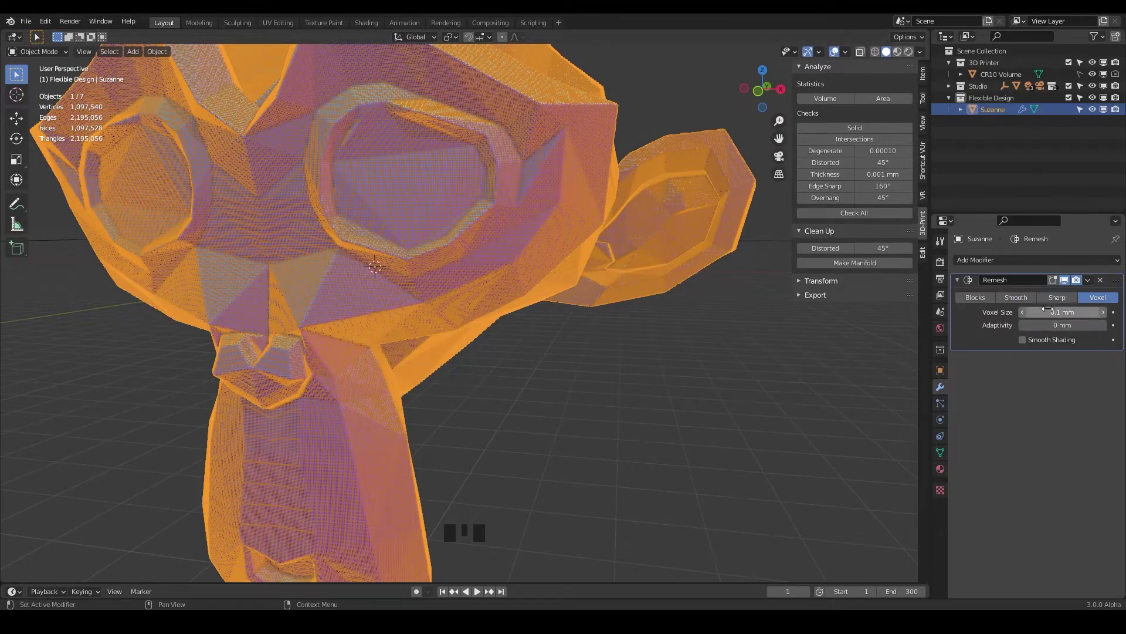
pyautogui.moveTo(687, 261); pyautogui.dragTo(616, 293, button='middle')
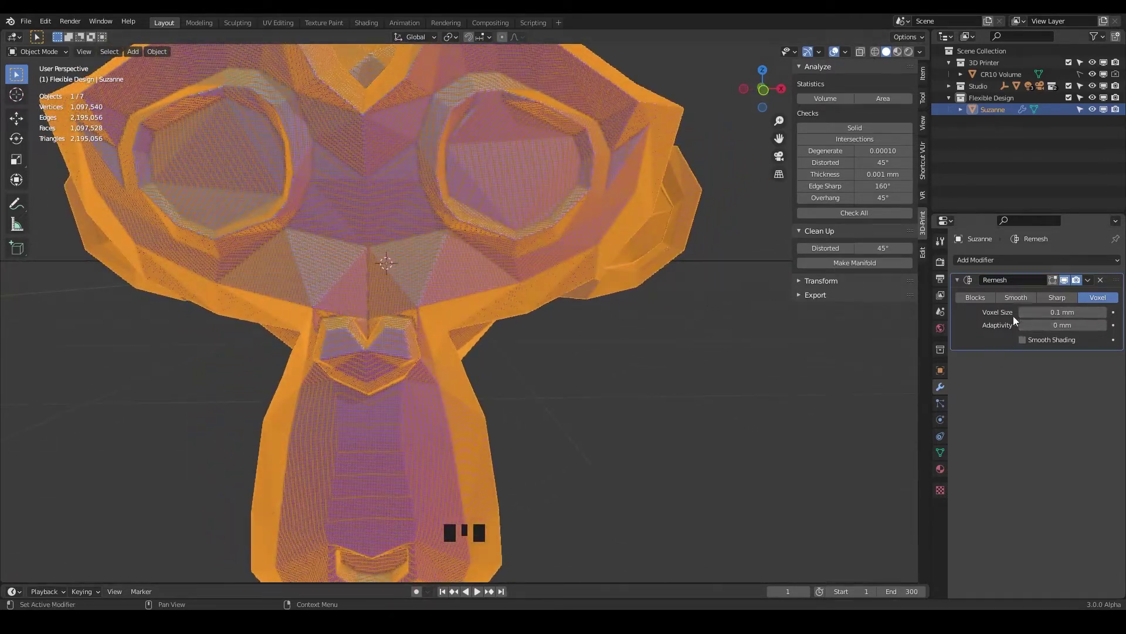
pyautogui.click(1059, 315)
pyautogui.press('BackSpace')
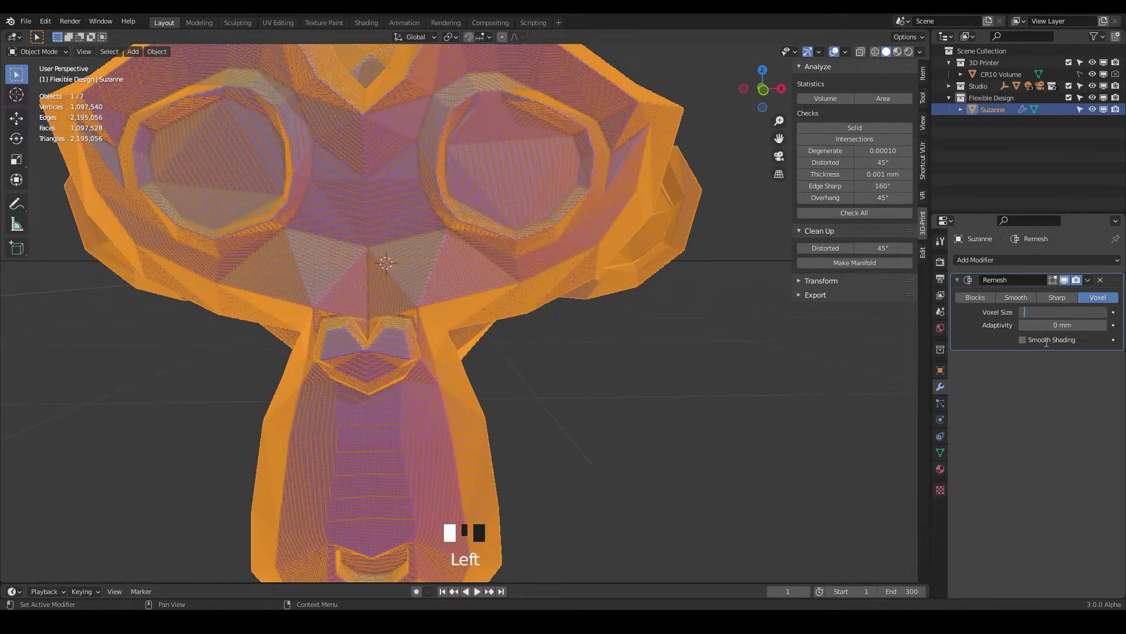
pyautogui.click(820, 271)
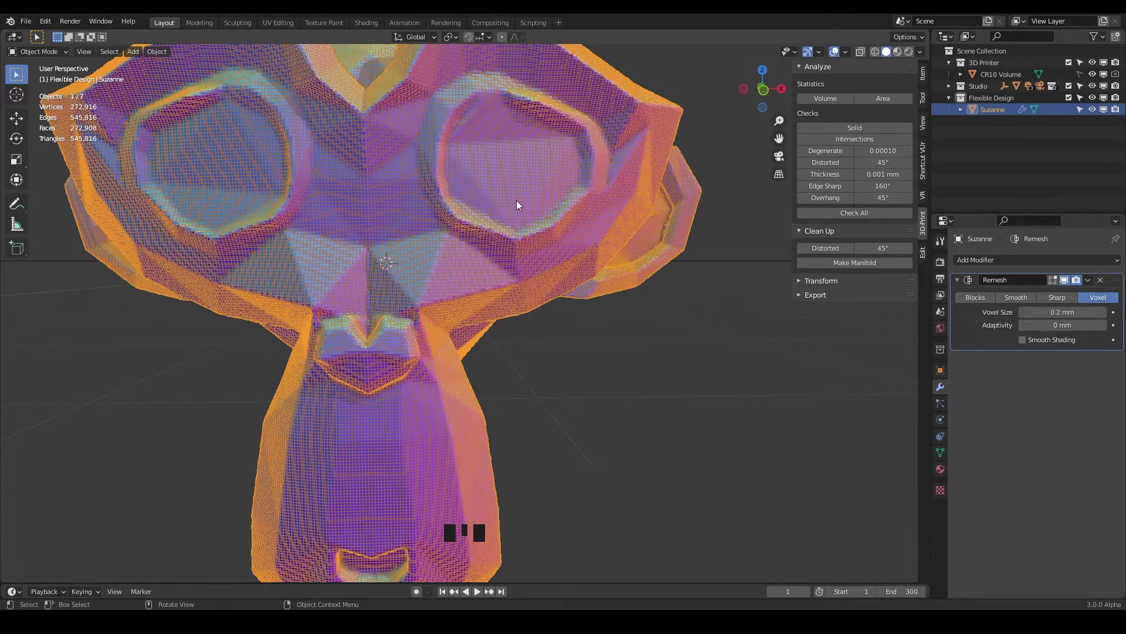
# Step: Set the voxel size to 0.3 mm and hide the viewport overlays to inspect Suzanne's coarser surface
pyautogui.moveTo(436, 253); pyautogui.dragTo(393, 274, button='middle')
pyautogui.click(1063, 313)
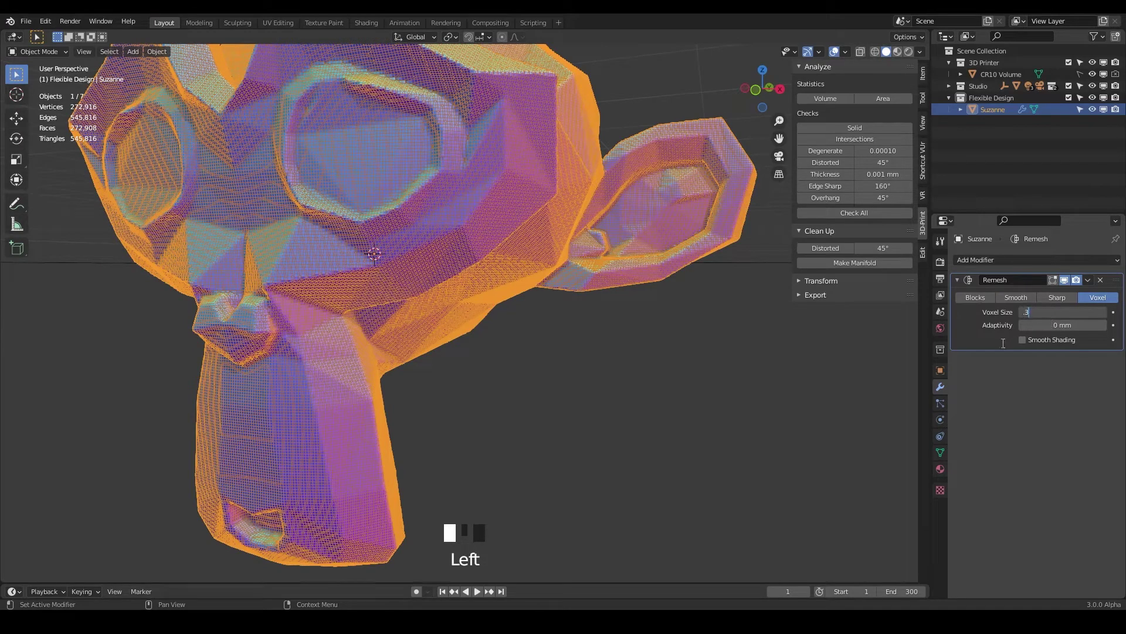
pyautogui.click(1005, 410)
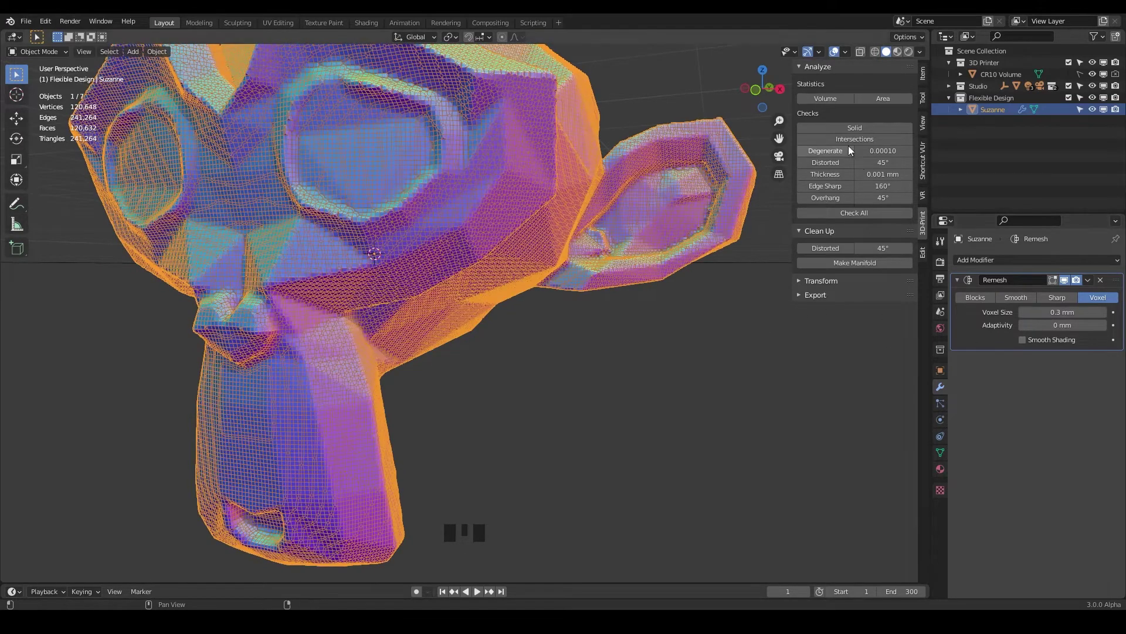
pyautogui.click(834, 51)
pyautogui.moveTo(593, 249); pyautogui.dragTo(537, 229, button='middle')
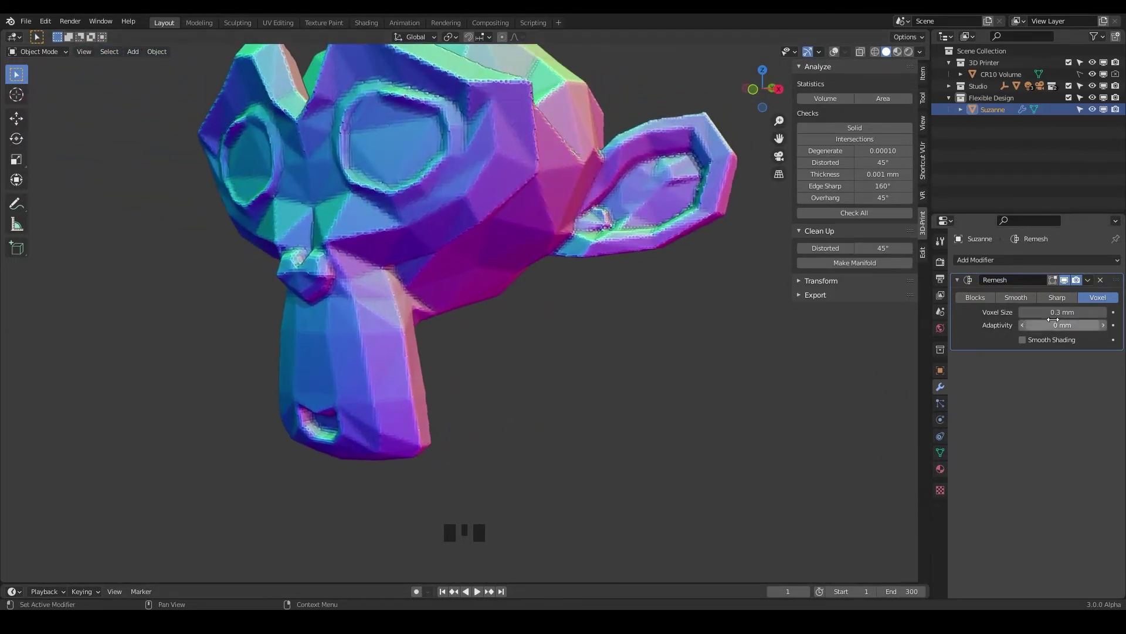
# Step: Set the voxel size to 0.1 mm, check Suzanne's surface from several angles, and save the file
pyautogui.click(1055, 313)
pyautogui.write('.1')
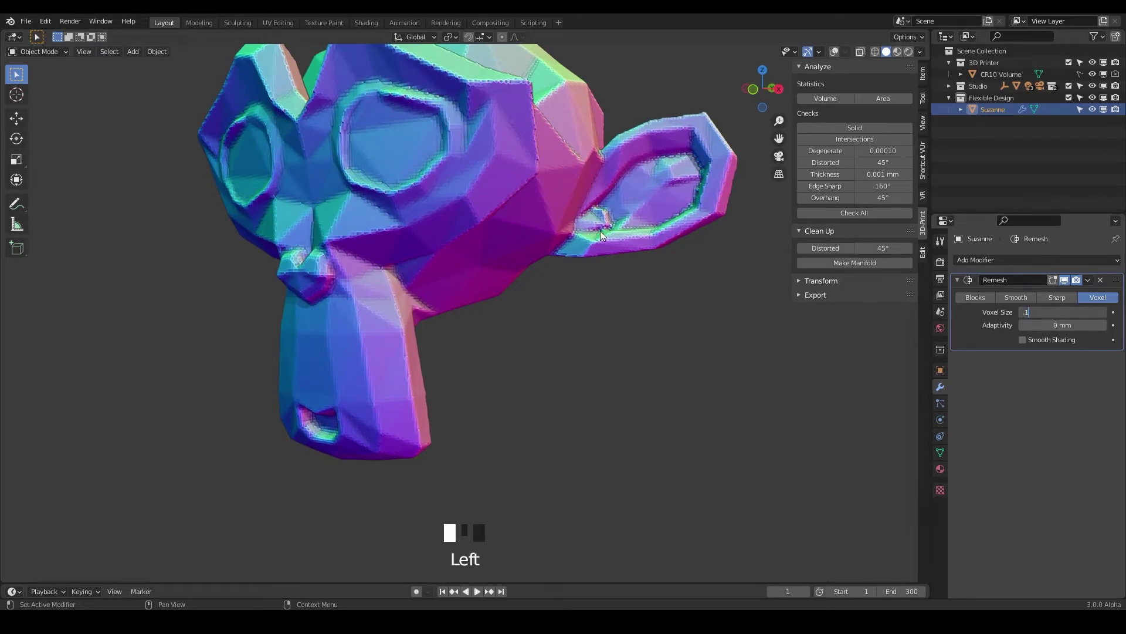
pyautogui.press('Return')
pyautogui.moveTo(601, 231); pyautogui.dragTo(519, 228, button='middle')
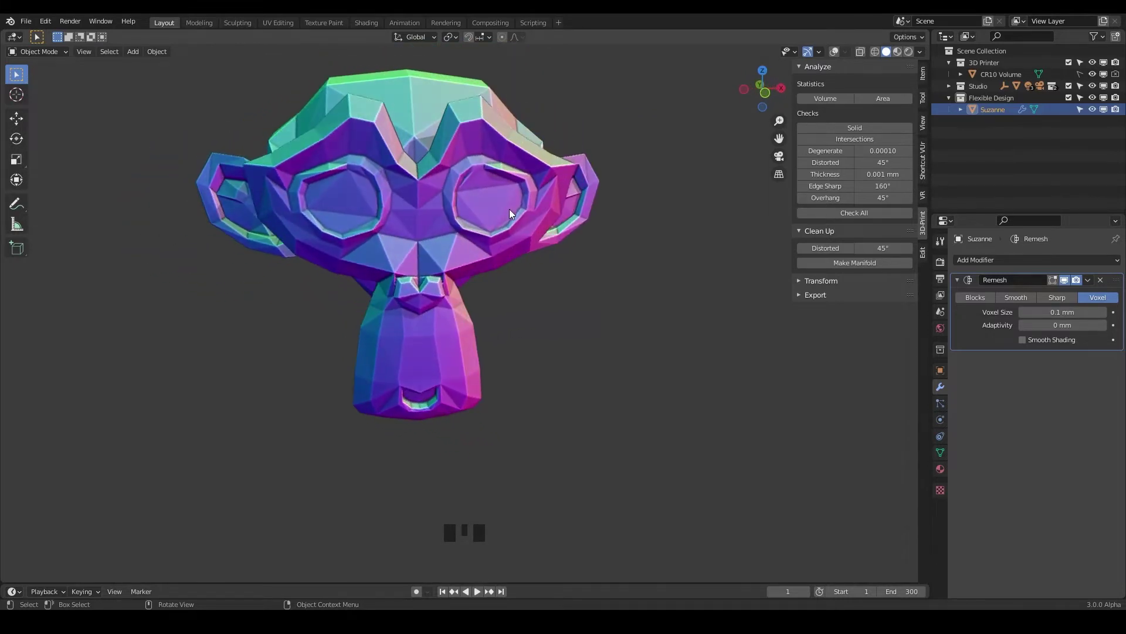
pyautogui.moveTo(509, 207); pyautogui.dragTo(558, 201, button='middle')
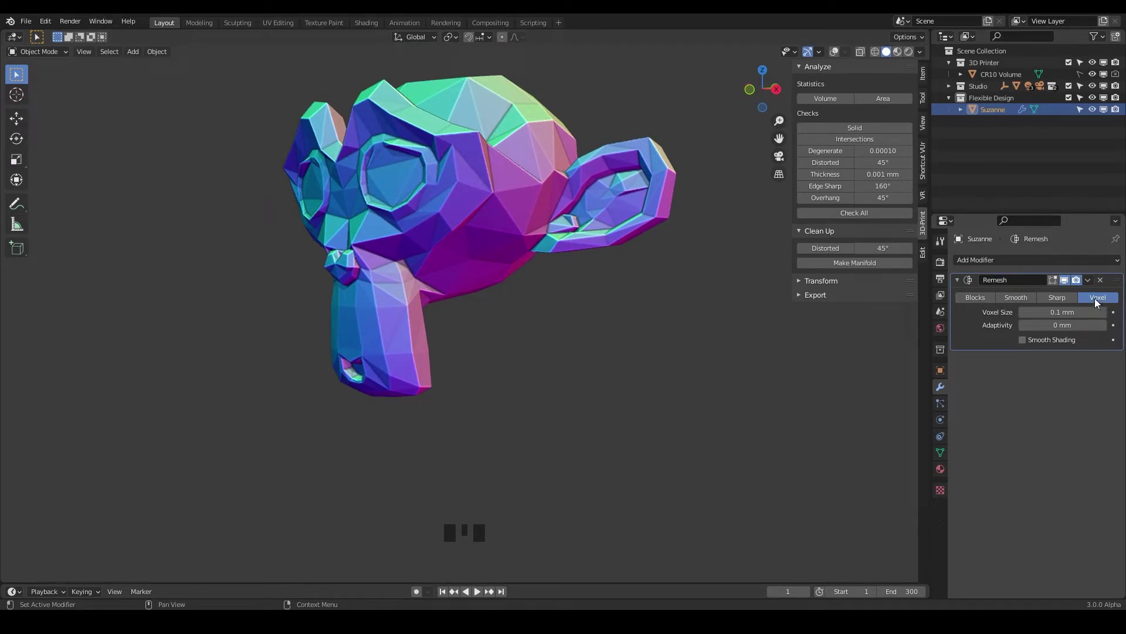
pyautogui.hotkey('ctrl', 's')
# Step: Show the viewport overlays and raise the Remesh modifier's Adaptivity to 0.026 mm
pyautogui.click(834, 52)
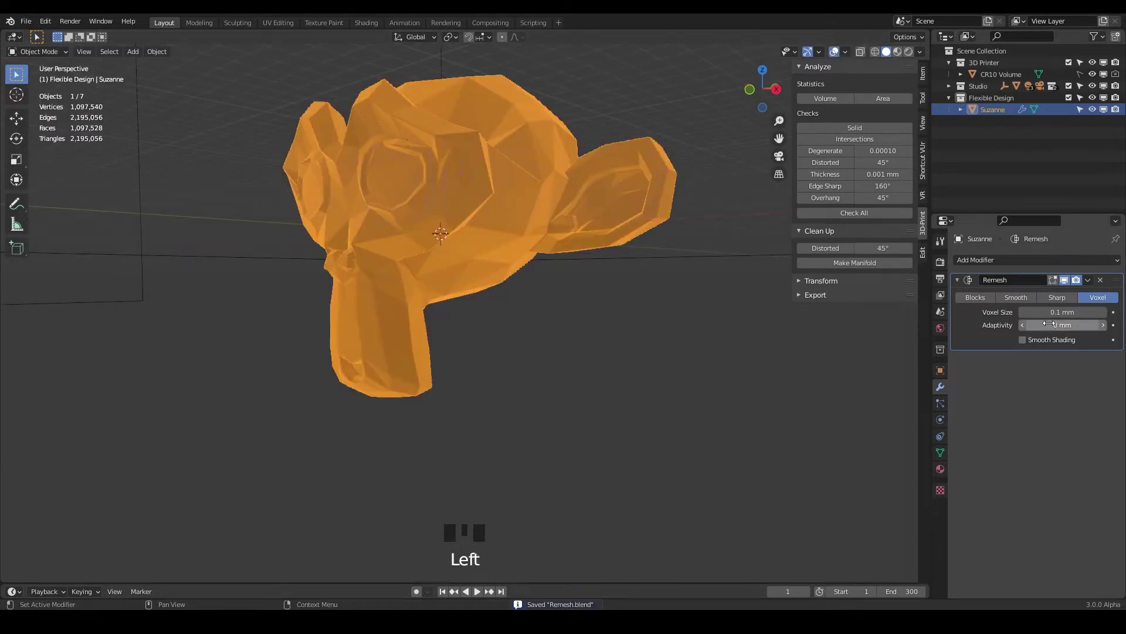
pyautogui.moveTo(539, 200); pyautogui.dragTo(526, 282, button='middle')
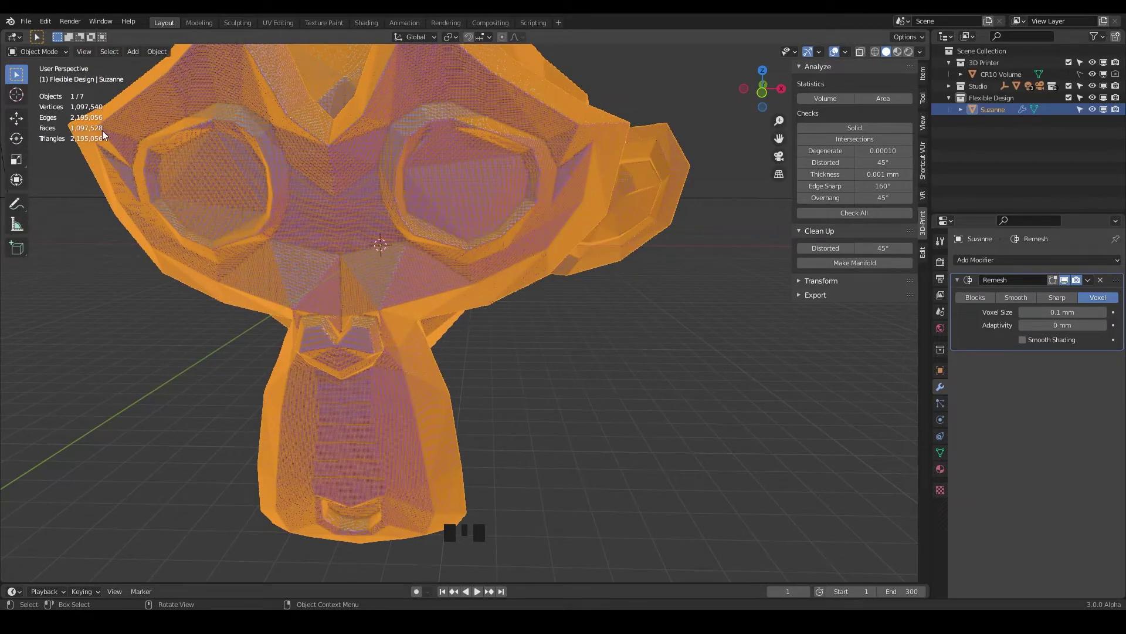
pyautogui.moveTo(1050, 325); pyautogui.dragTo(1055, 325)
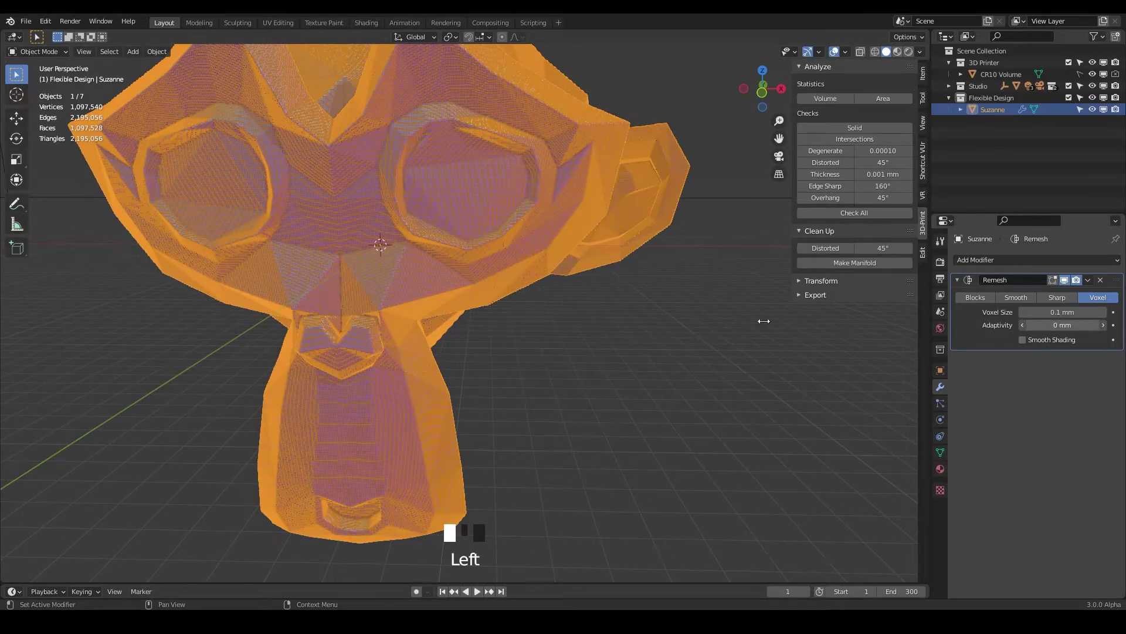
pyautogui.moveTo(405, 240); pyautogui.dragTo(403, 260)
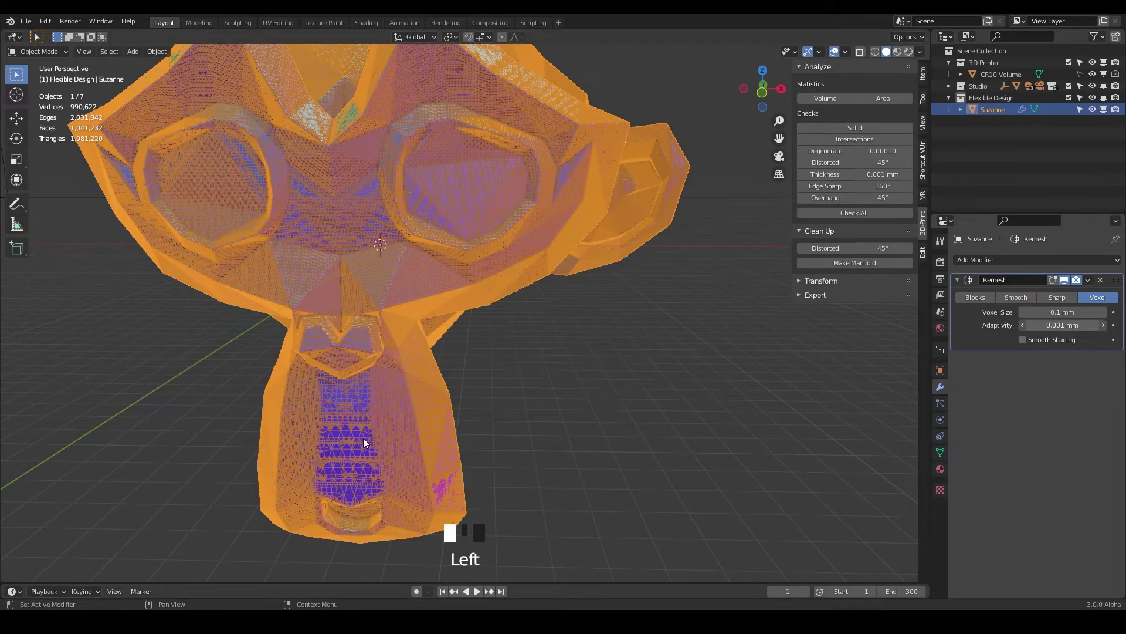
pyautogui.moveTo(351, 447); pyautogui.dragTo(351, 452)
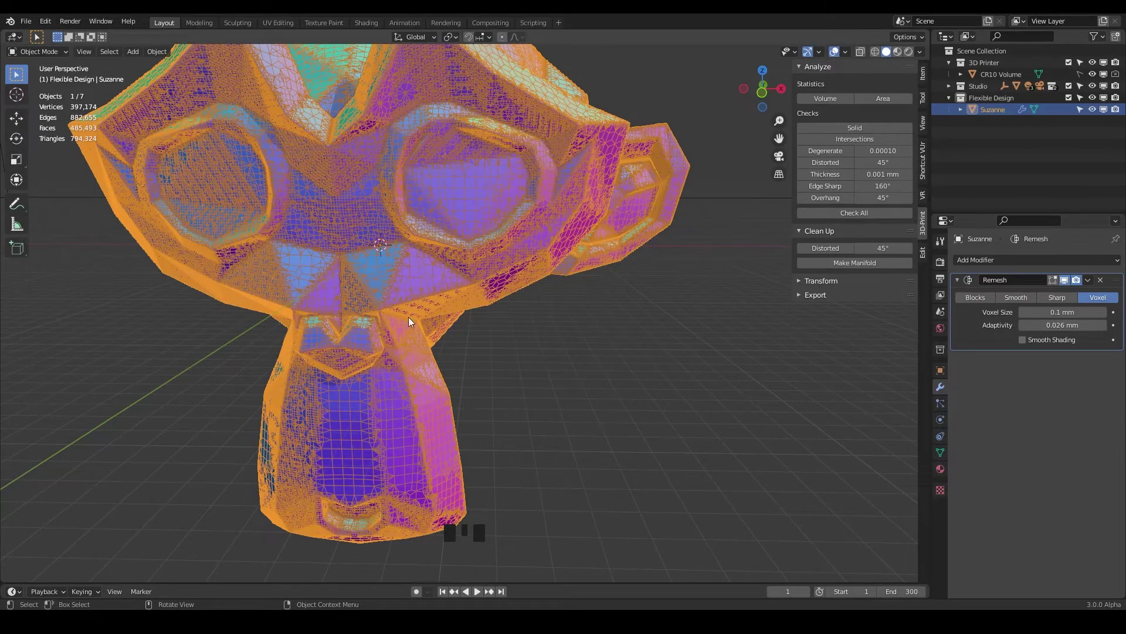
# Step: Examine the adaptive topology up close around Suzanne's eye, brow, nose and muzzle
pyautogui.moveTo(557, 187); pyautogui.dragTo(480, 106, button='middle')
pyautogui.scroll(5, 494, 150)
pyautogui.moveTo(517, 186); pyautogui.dragTo(527, 204, button='middle')
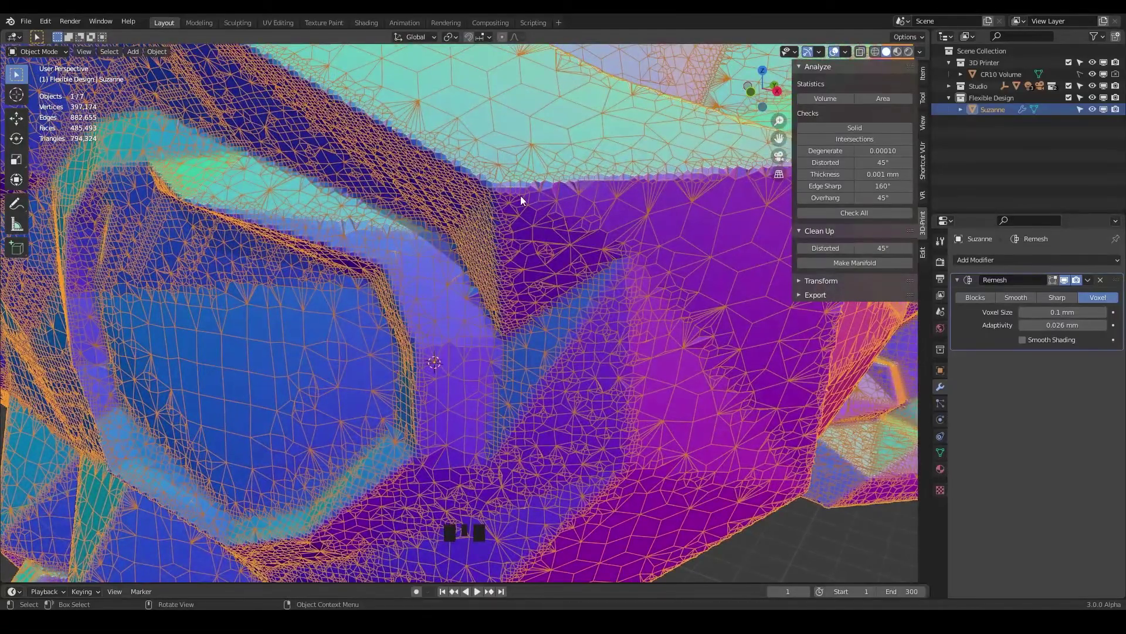
pyautogui.moveTo(482, 328); pyautogui.dragTo(429, 374, button='middle')
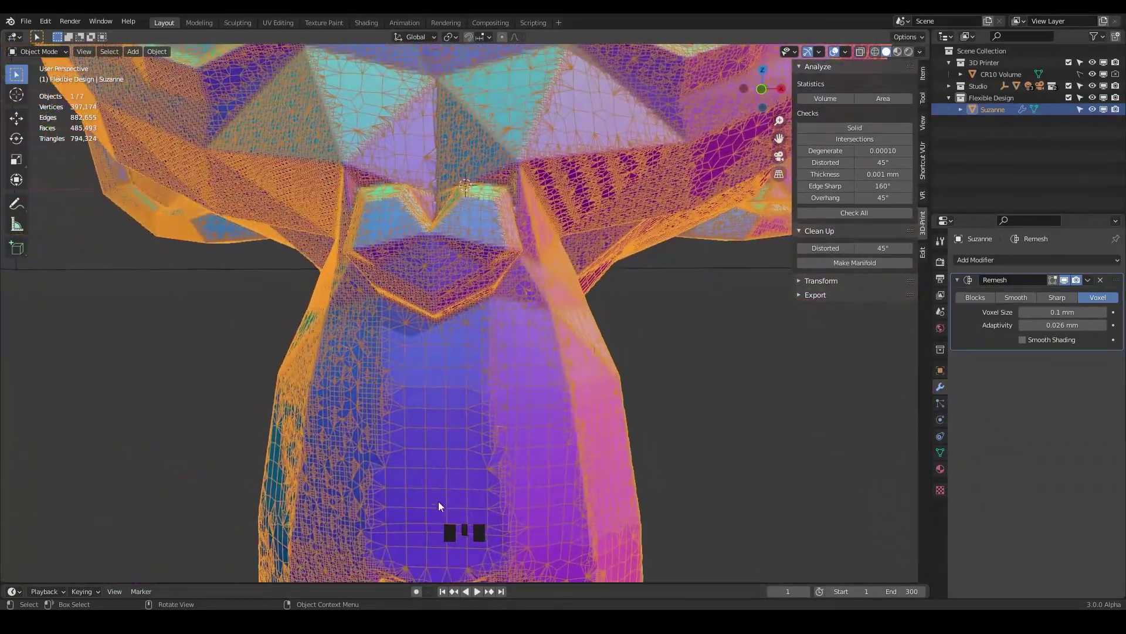
pyautogui.moveTo(438, 510); pyautogui.dragTo(425, 425, button='middle')
pyautogui.moveTo(476, 379); pyautogui.dragTo(420, 438, button='middle')
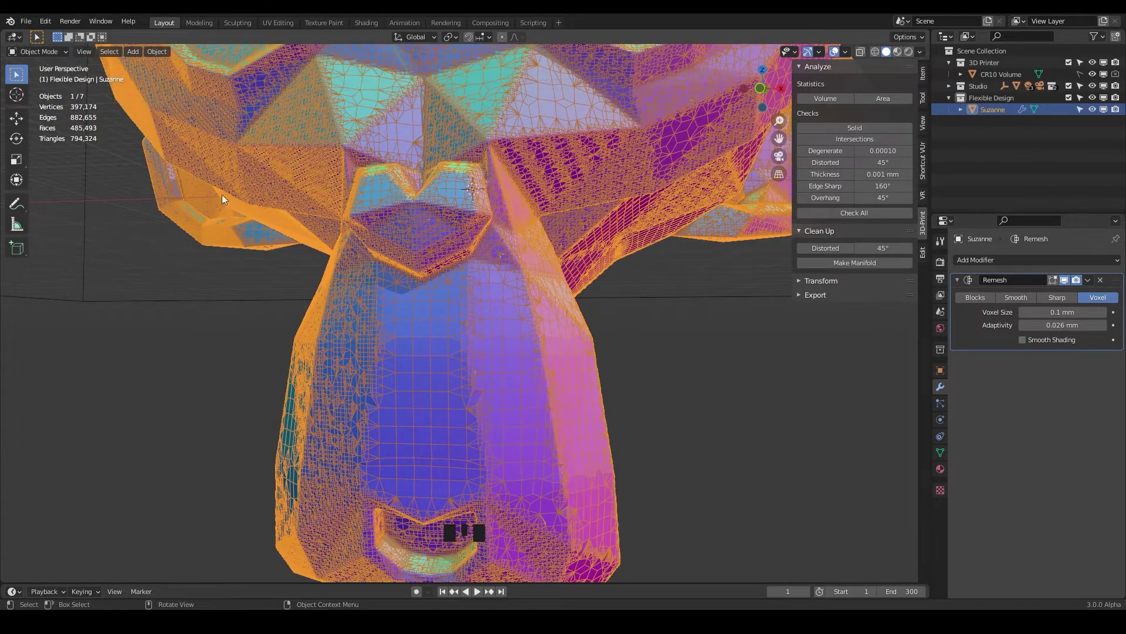
# Step: Compare Suzanne's adaptive surface with the viewport overlays hidden and shown
pyautogui.moveTo(245, 207); pyautogui.dragTo(605, 299, button='middle')
pyautogui.click(834, 51)
pyautogui.moveTo(454, 297); pyautogui.dragTo(512, 311, button='middle')
pyautogui.moveTo(467, 261); pyautogui.dragTo(462, 224, button='middle')
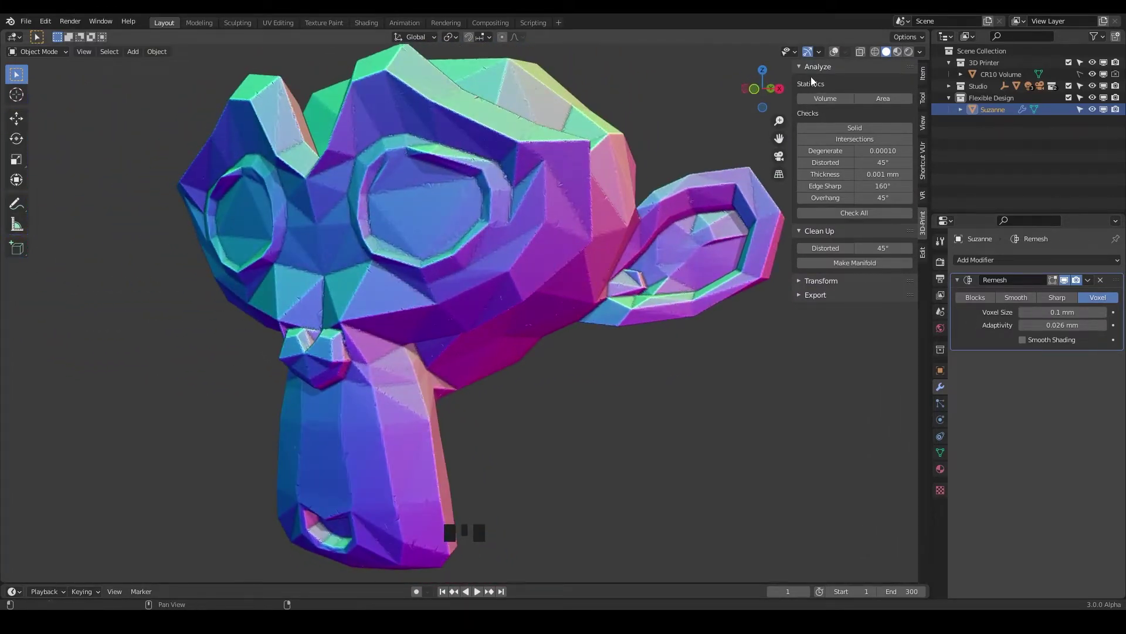
pyautogui.click(835, 52)
pyautogui.moveTo(498, 319); pyautogui.dragTo(541, 243, button='middle')
pyautogui.moveTo(540, 243)
pyautogui.mouseDown()
pyautogui.moveTo(562, 258)
pyautogui.moveTo(557, 211)
pyautogui.moveTo(544, 262)
pyautogui.mouseUp()
pyautogui.moveTo(544, 262); pyautogui.dragTo(678, 317, button='middle')
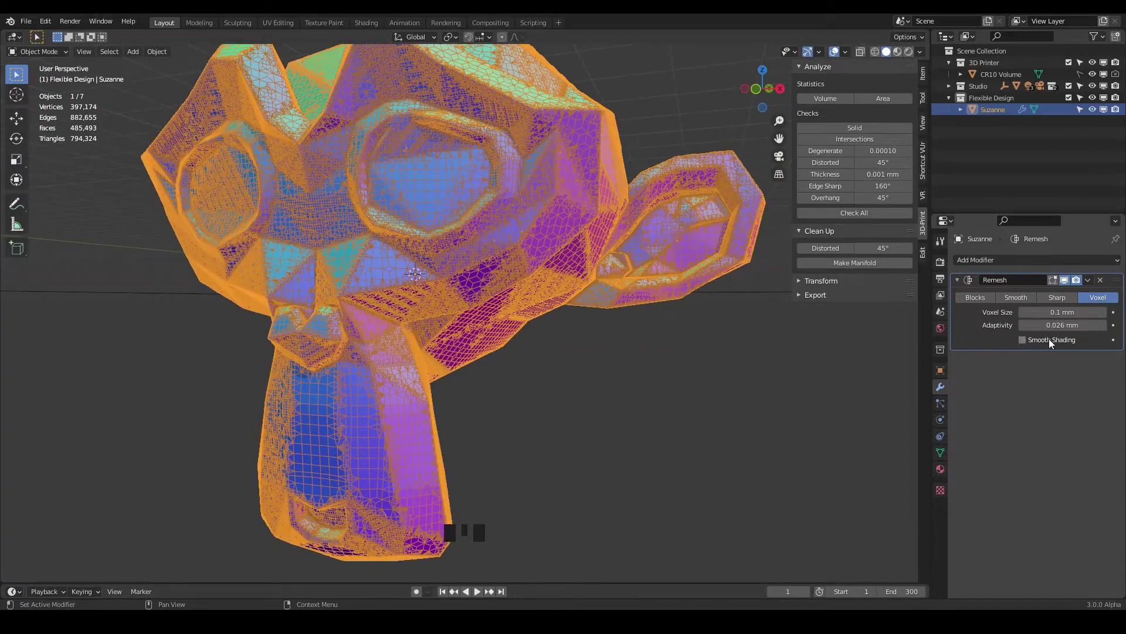
# Step: Hide the viewport overlays and toggle the Remesh modifier's Smooth Shading to compare the surface, leaving it off
pyautogui.click(838, 49)
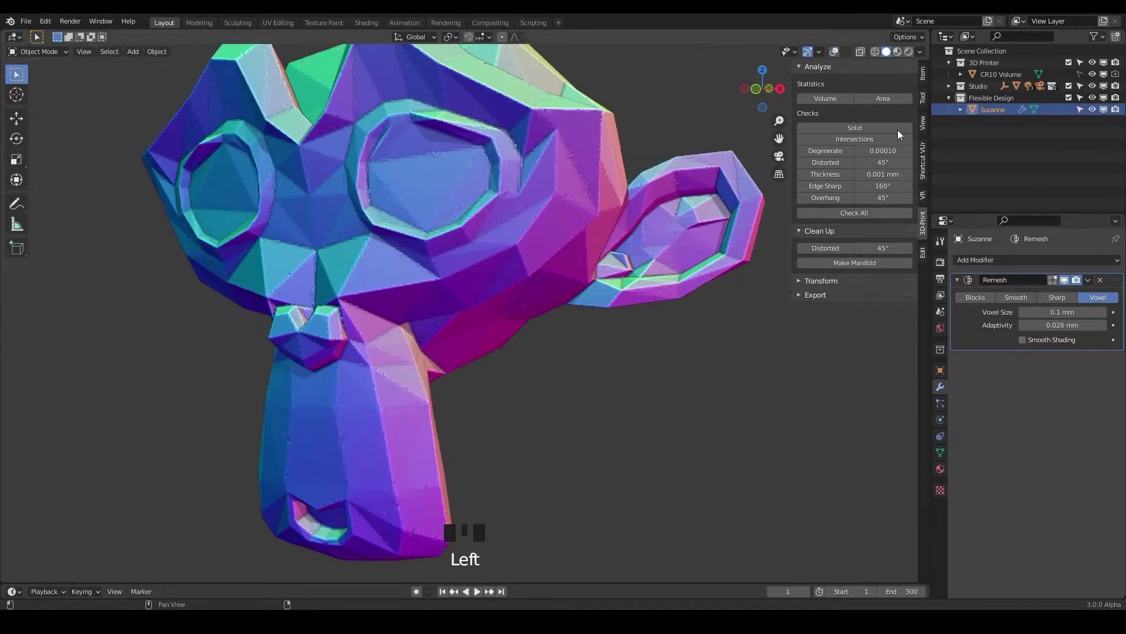
pyautogui.click(1022, 340)
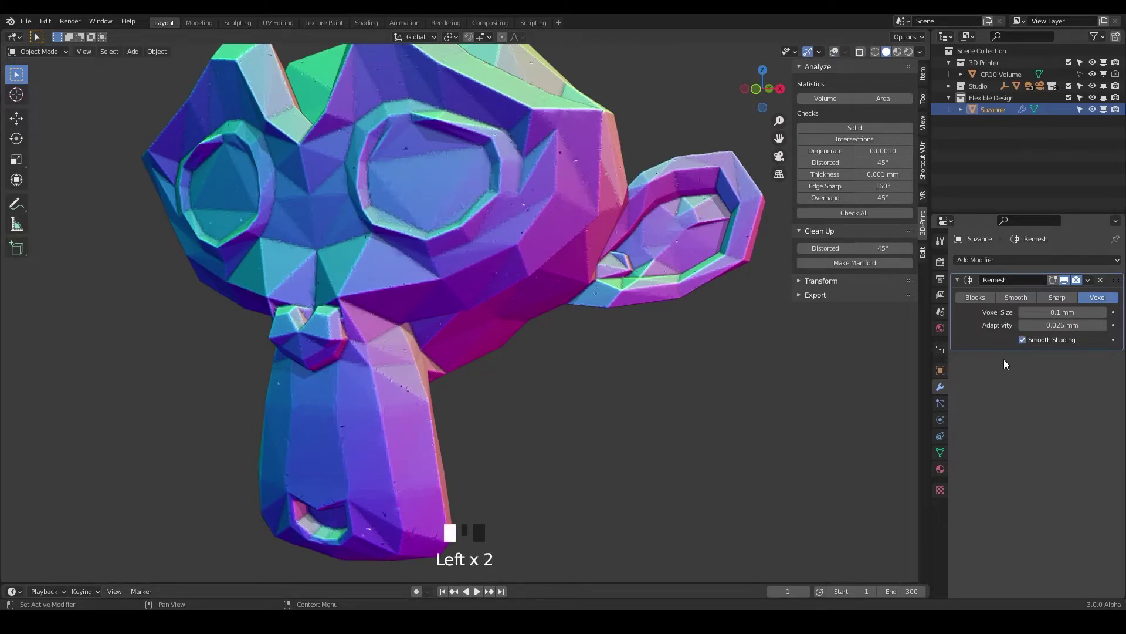
pyautogui.click(507, 205)
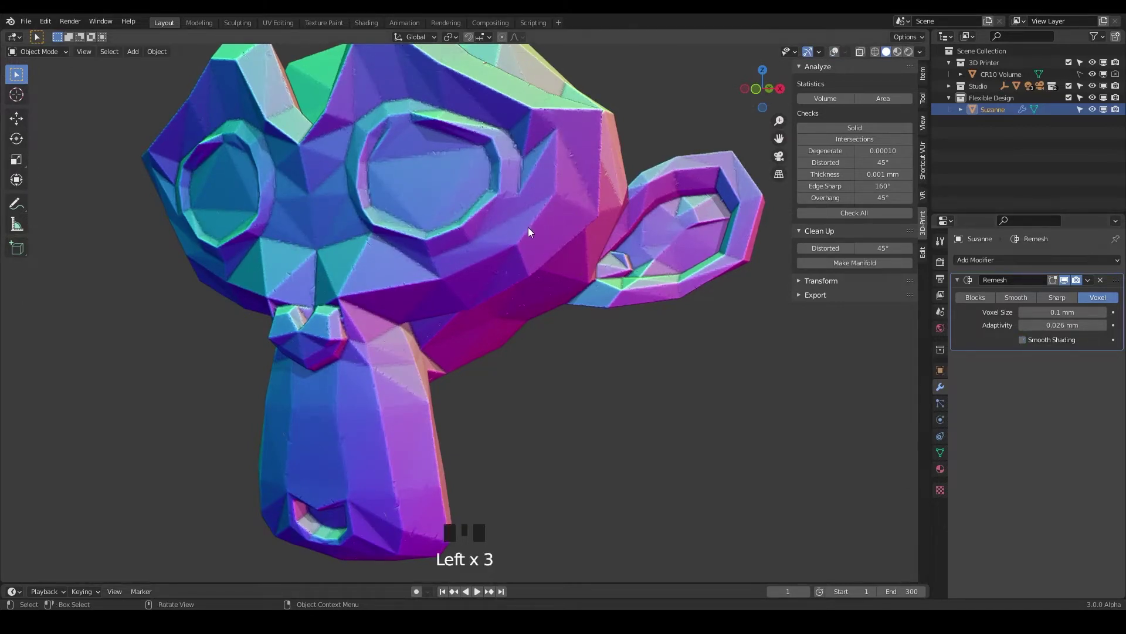
pyautogui.click(495, 246)
pyautogui.moveTo(495, 245)
pyautogui.mouseDown(button='middle')
pyautogui.moveTo(524, 294)
pyautogui.moveTo(545, 287)
pyautogui.moveTo(561, 254)
pyautogui.moveTo(513, 257)
pyautogui.mouseUp(button='middle')
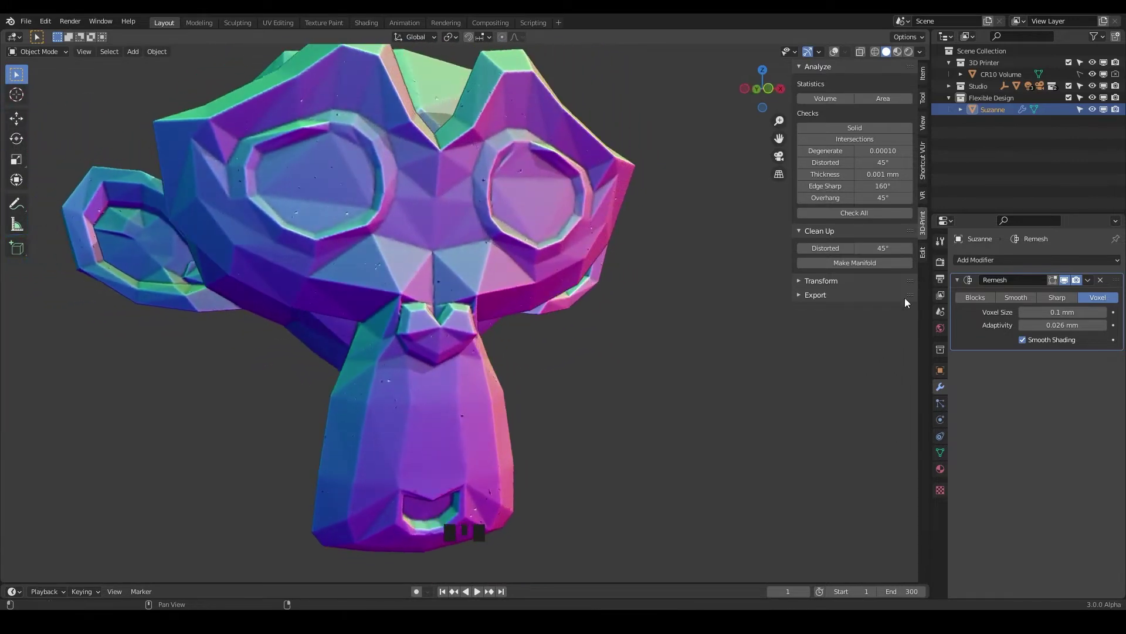
pyautogui.click(1021, 340)
pyautogui.moveTo(764, 323)
pyautogui.mouseDown(button='middle')
pyautogui.moveTo(618, 258)
pyautogui.moveTo(752, 311)
pyautogui.mouseUp(button='middle')
# Step: Save the file and switch the Remesh modifier to Blocks mode, showing the overlays to view the block topology
pyautogui.hotkey('ctrl', 's')
pyautogui.click(974, 297)
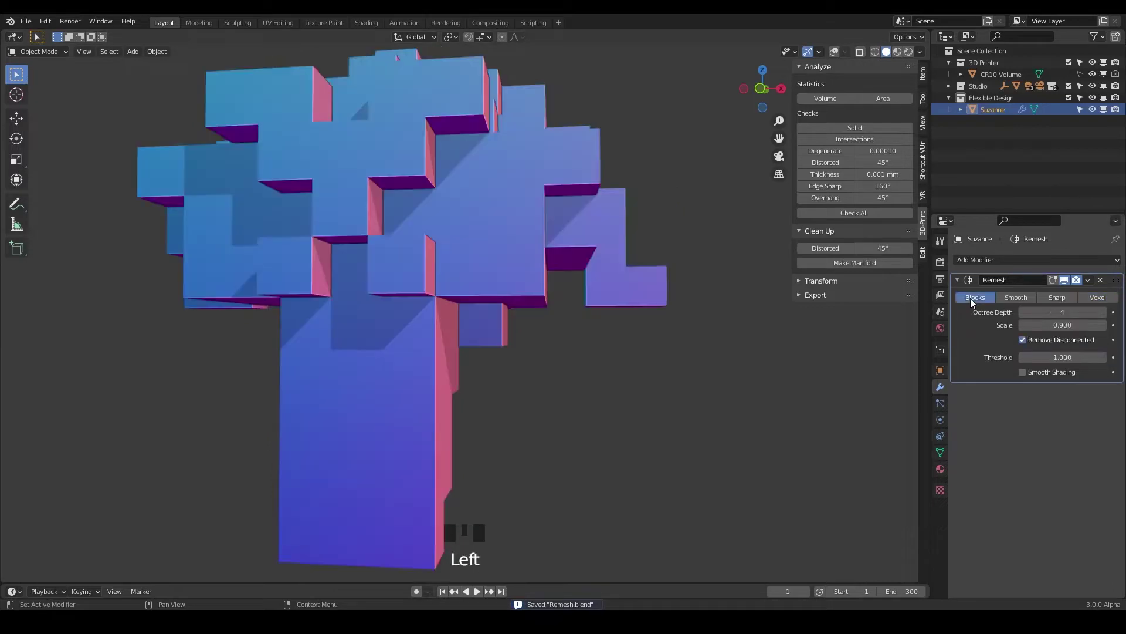
pyautogui.moveTo(759, 336); pyautogui.dragTo(695, 269, button='middle')
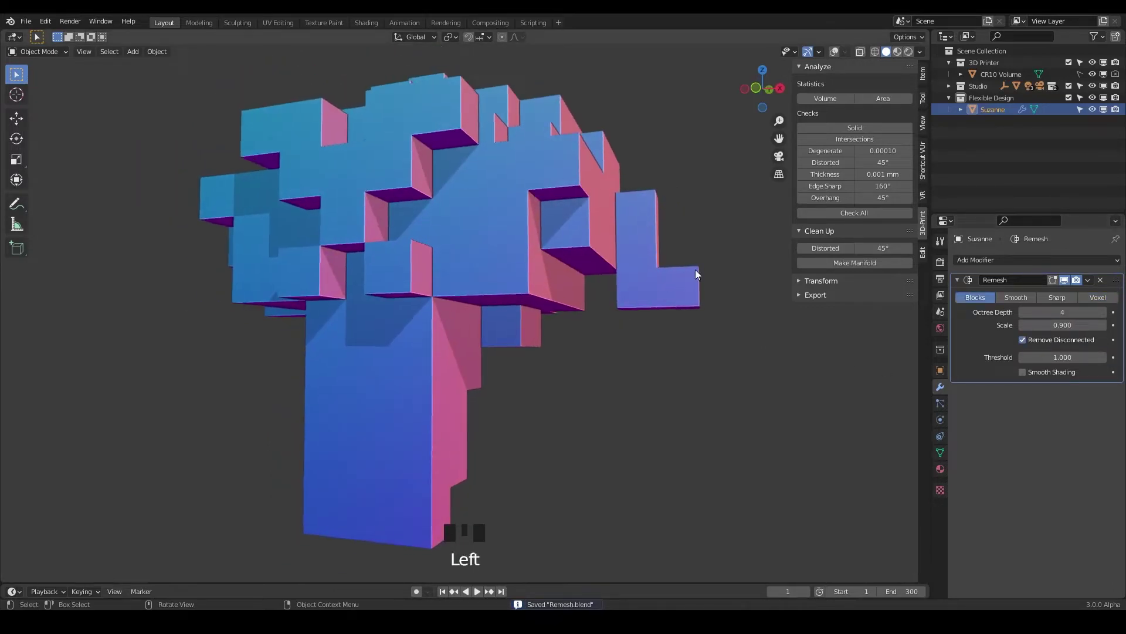
pyautogui.click(835, 51)
pyautogui.scroll(5, 545, 351)
pyautogui.moveTo(562, 364); pyautogui.dragTo(543, 264, button='middle')
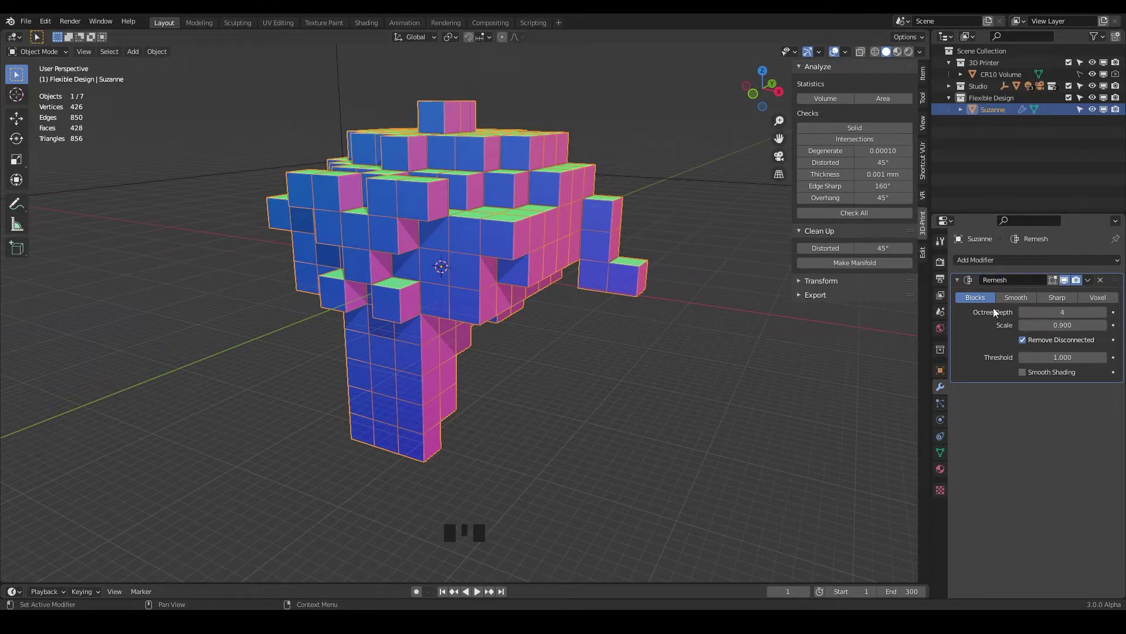
# Step: Increase the Octree Depth of the Blocks remesh one level at a time to 8
pyautogui.click(1100, 312)
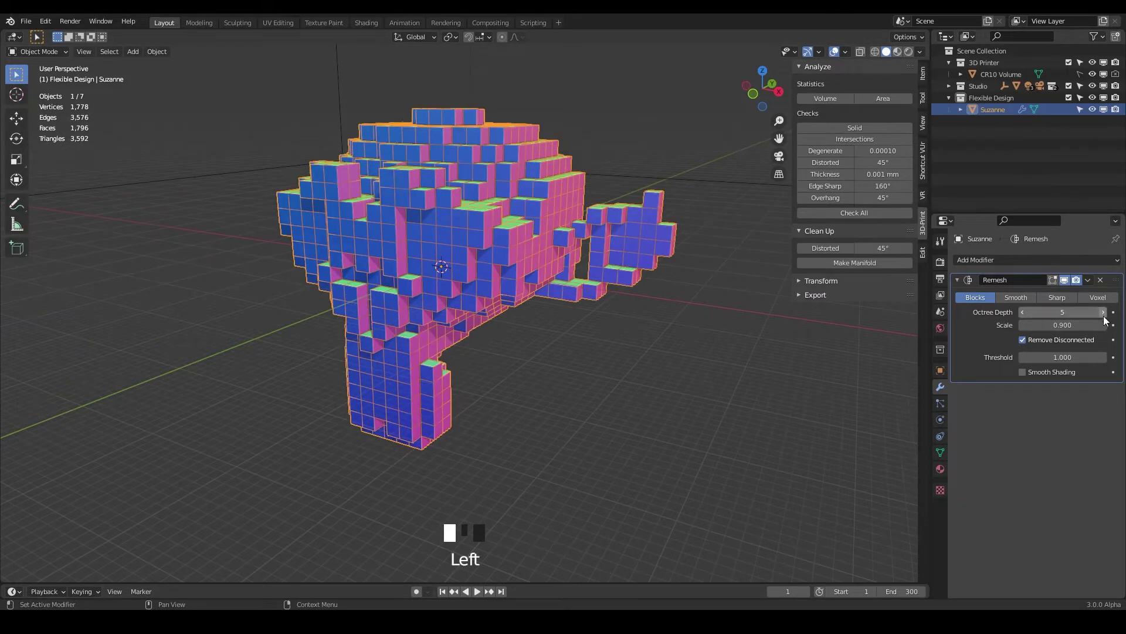
pyautogui.click(1100, 312)
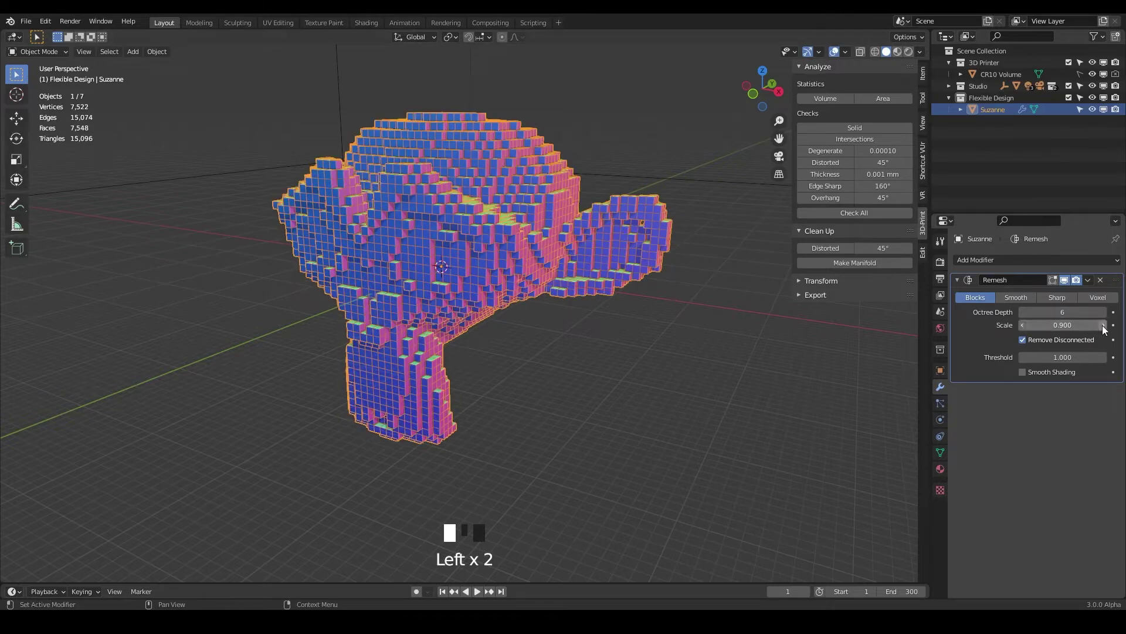
pyautogui.moveTo(668, 255); pyautogui.dragTo(663, 227, button='middle')
pyautogui.click(1100, 313)
pyautogui.click(1104, 314)
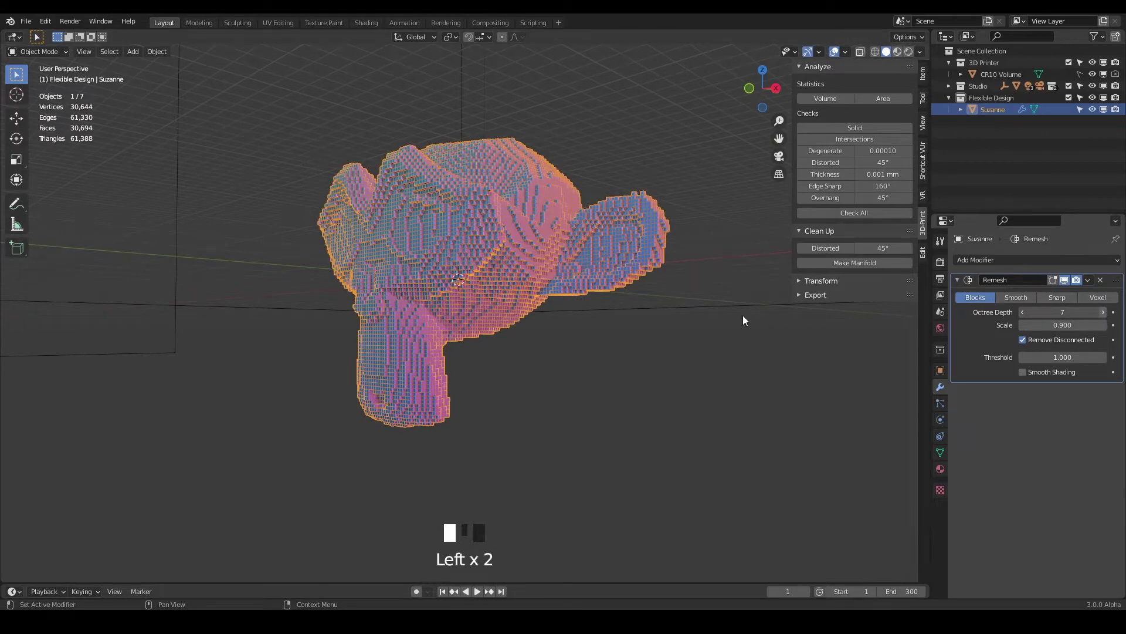
pyautogui.moveTo(590, 274); pyautogui.dragTo(642, 267, button='middle')
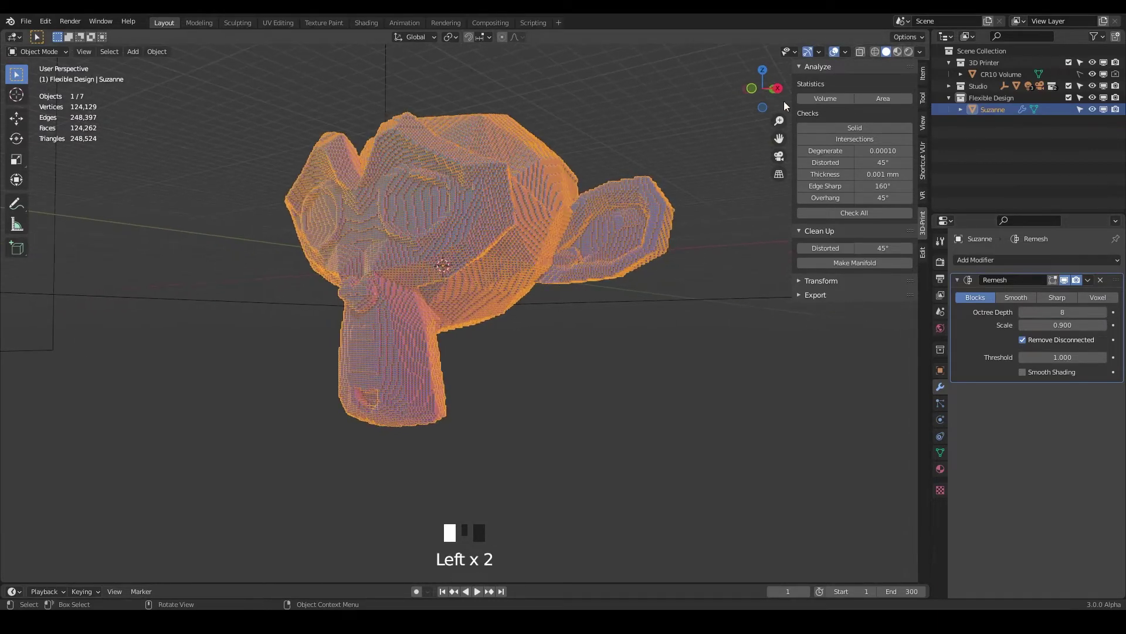
# Step: Hide the viewport overlays and examine the blocky surface of Suzanne's head from several angles
pyautogui.click(839, 52)
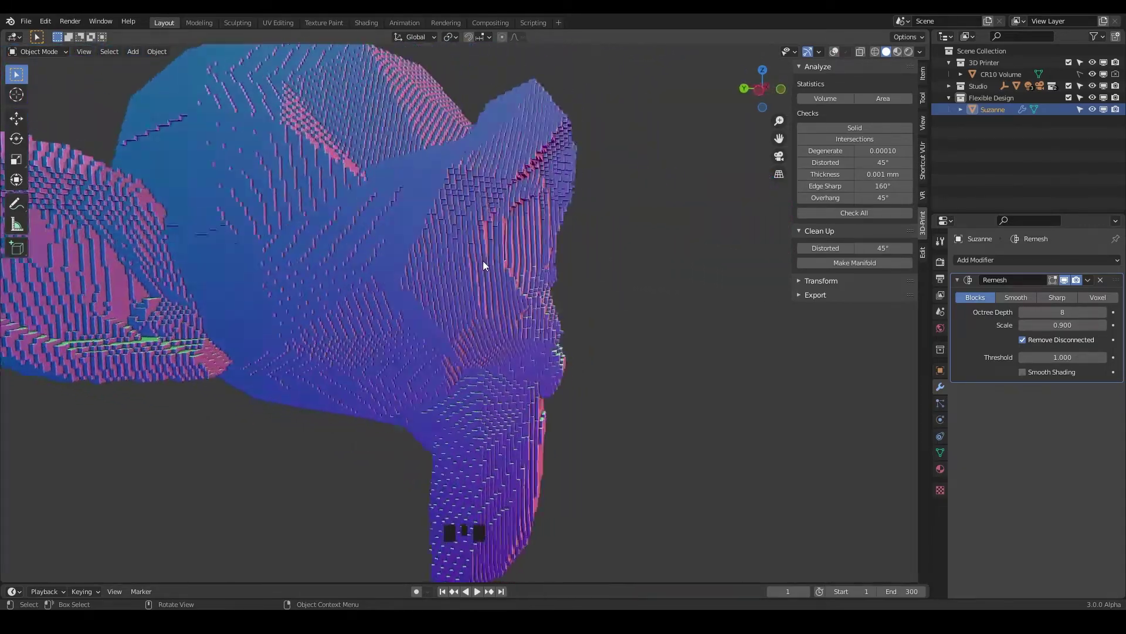
pyautogui.moveTo(488, 262); pyautogui.dragTo(530, 249, button='middle')
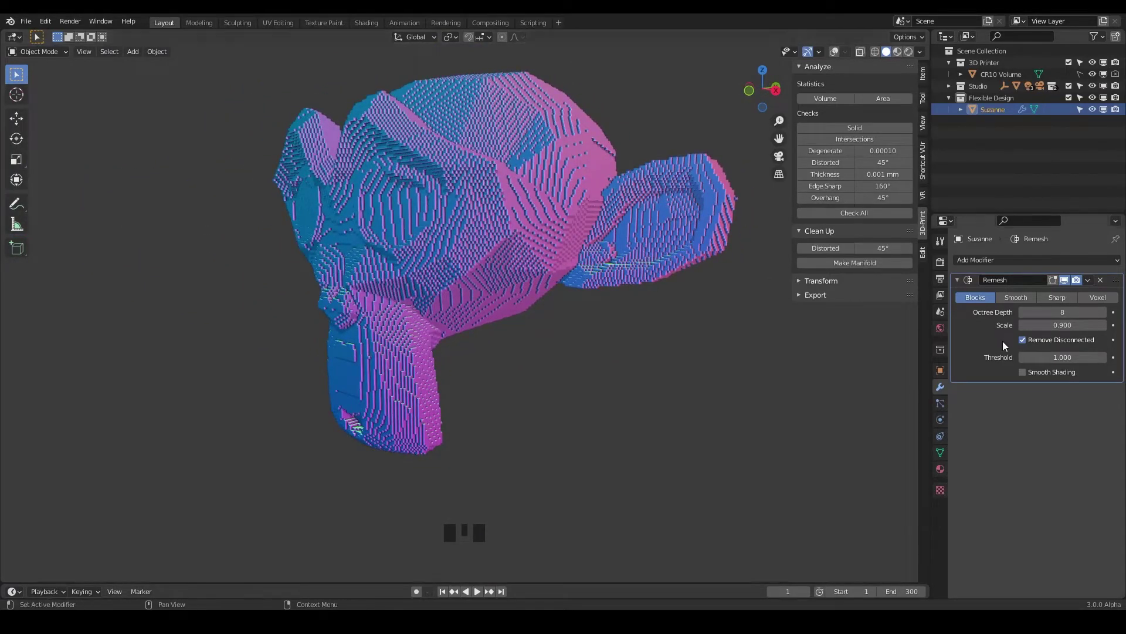
pyautogui.moveTo(884, 325); pyautogui.dragTo(913, 324, button='middle')
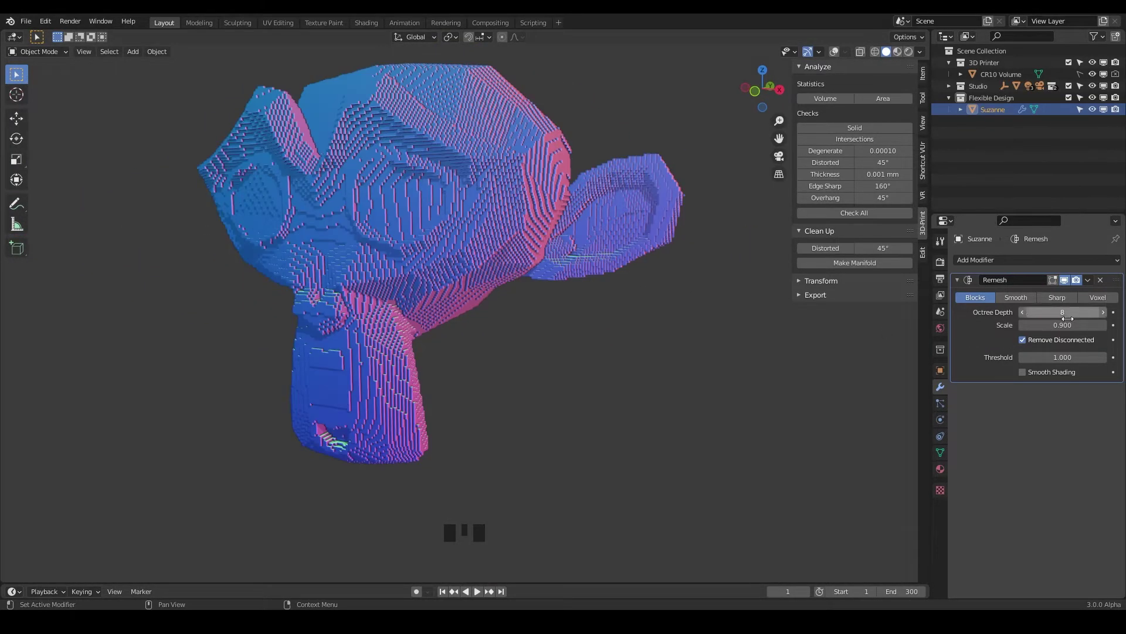
# Step: Reduce the Blocks remesh's Scale to 0.850, set it to 0.1, and view the head from several angles
pyautogui.click(1050, 328)
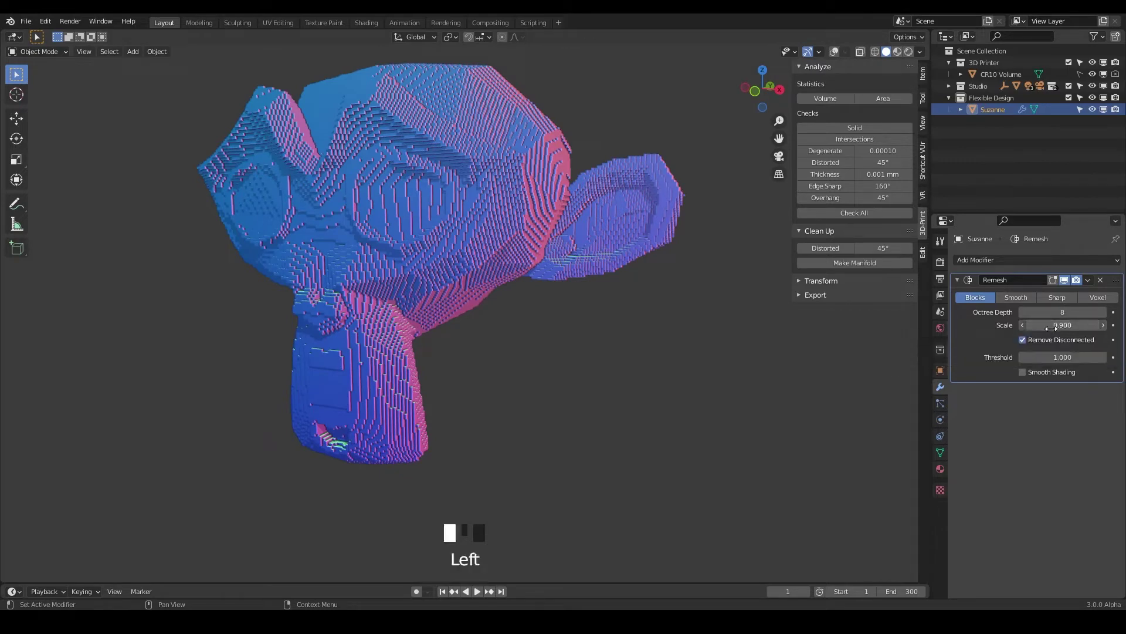
pyautogui.moveTo(1050, 328); pyautogui.dragTo(716, 295)
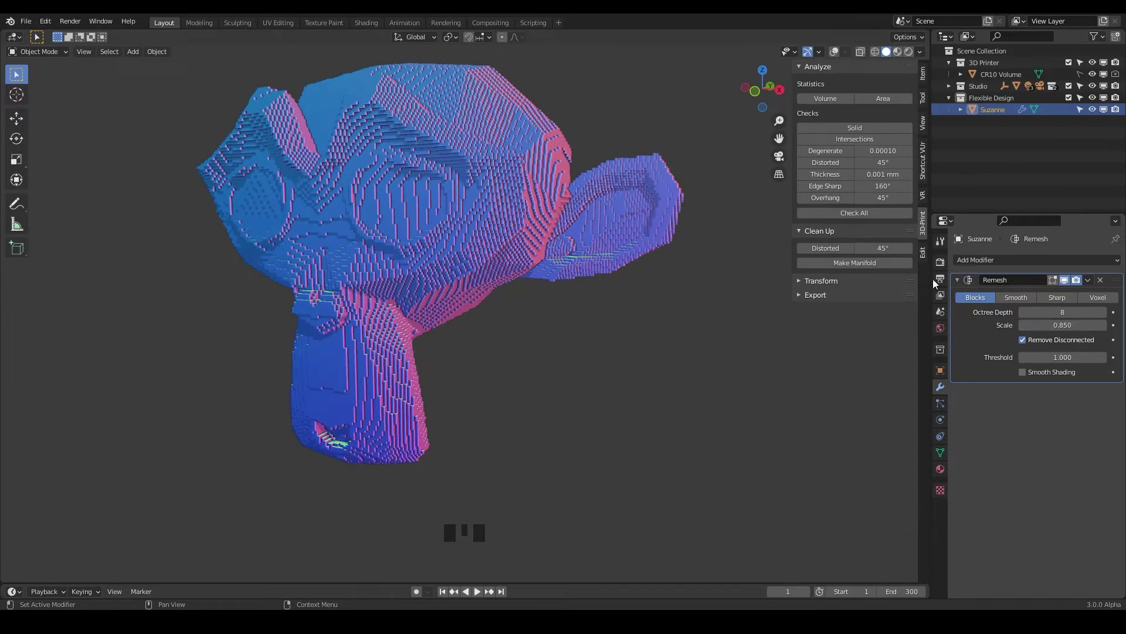
pyautogui.click(1063, 325)
pyautogui.write('0.1')
pyautogui.press('Return')
pyautogui.moveTo(462, 212); pyautogui.dragTo(650, 231, button='middle')
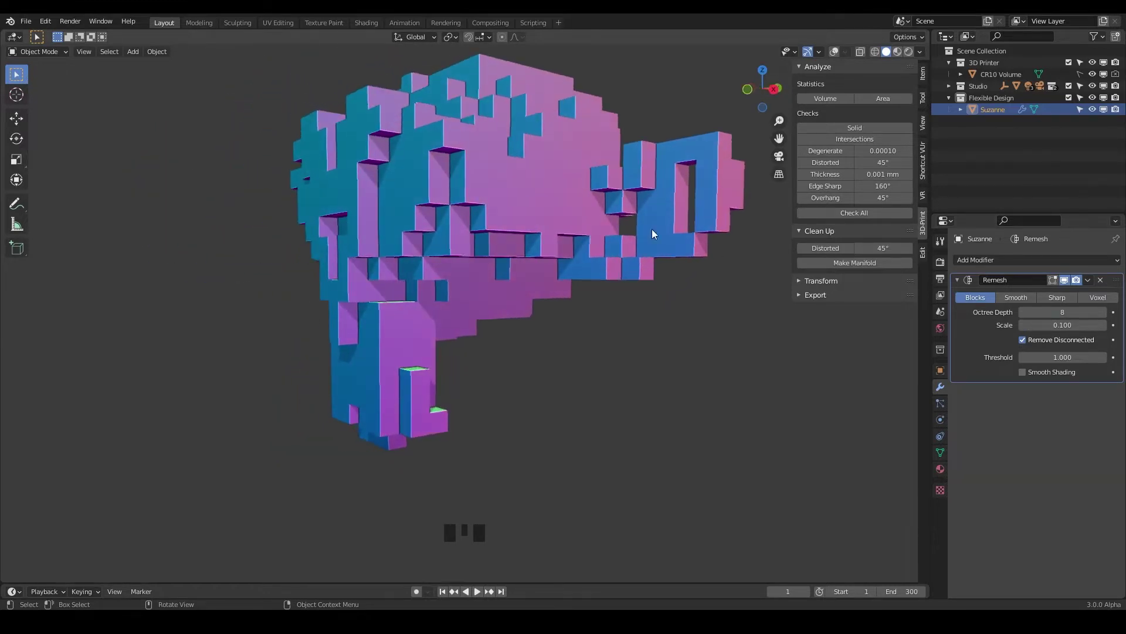
pyautogui.moveTo(513, 227); pyautogui.dragTo(851, 319, button='middle')
# Step: Set the Blocks remesh's Scale to 0.9 and further down to 0.8, comparing the block sizes on the head
pyautogui.click(1052, 325)
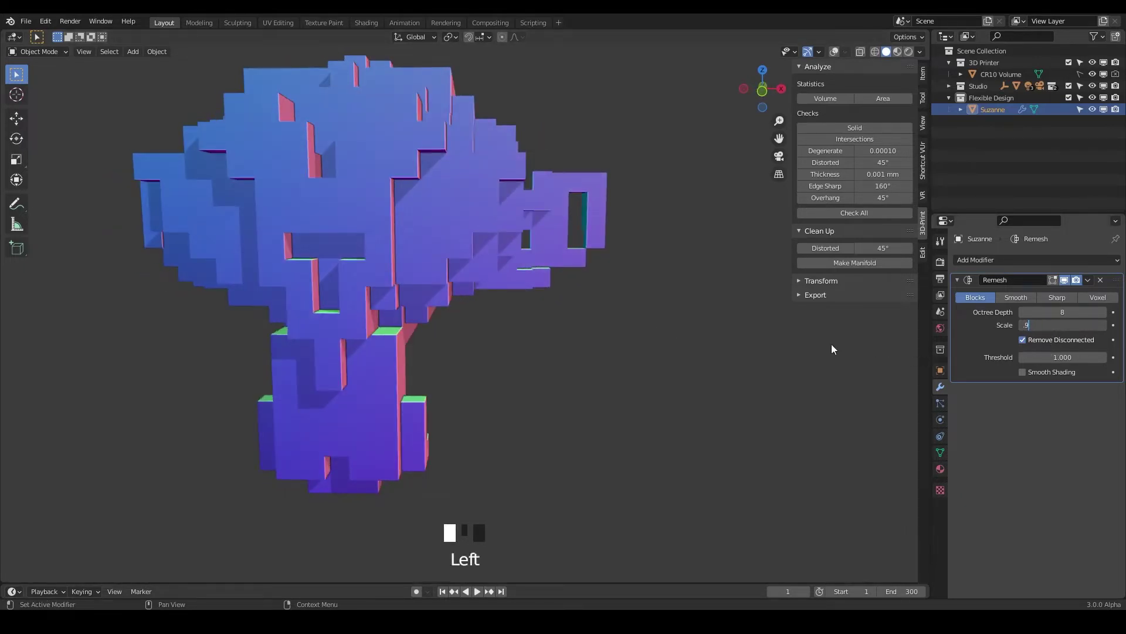
pyautogui.write('.9')
pyautogui.press('Return')
pyautogui.click(1074, 326)
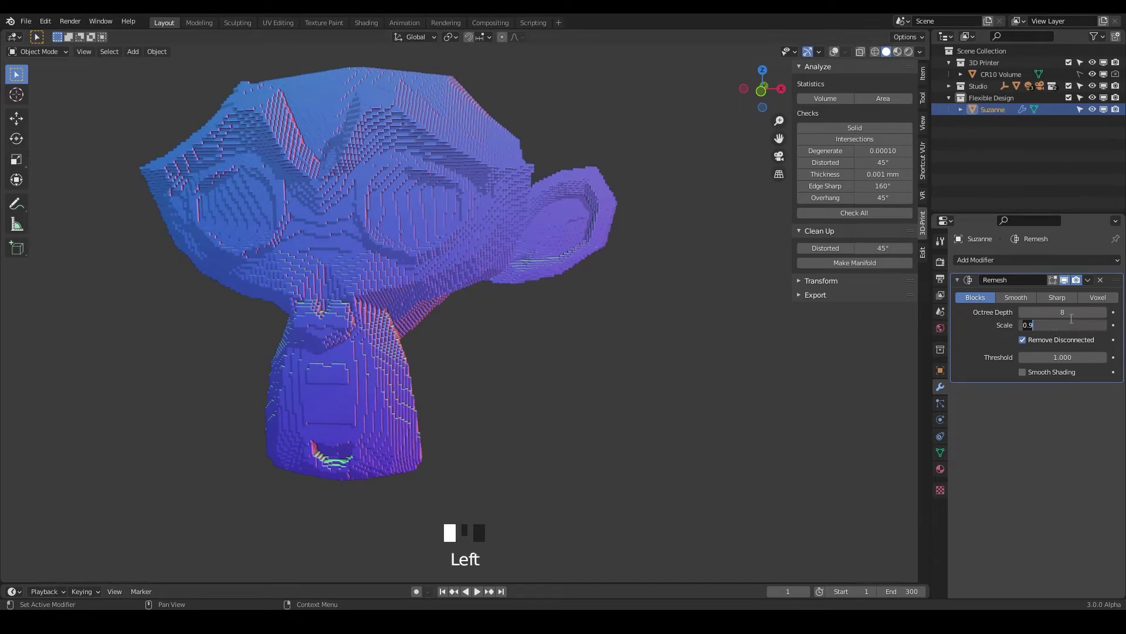
pyautogui.write('.8')
pyautogui.press('Return')
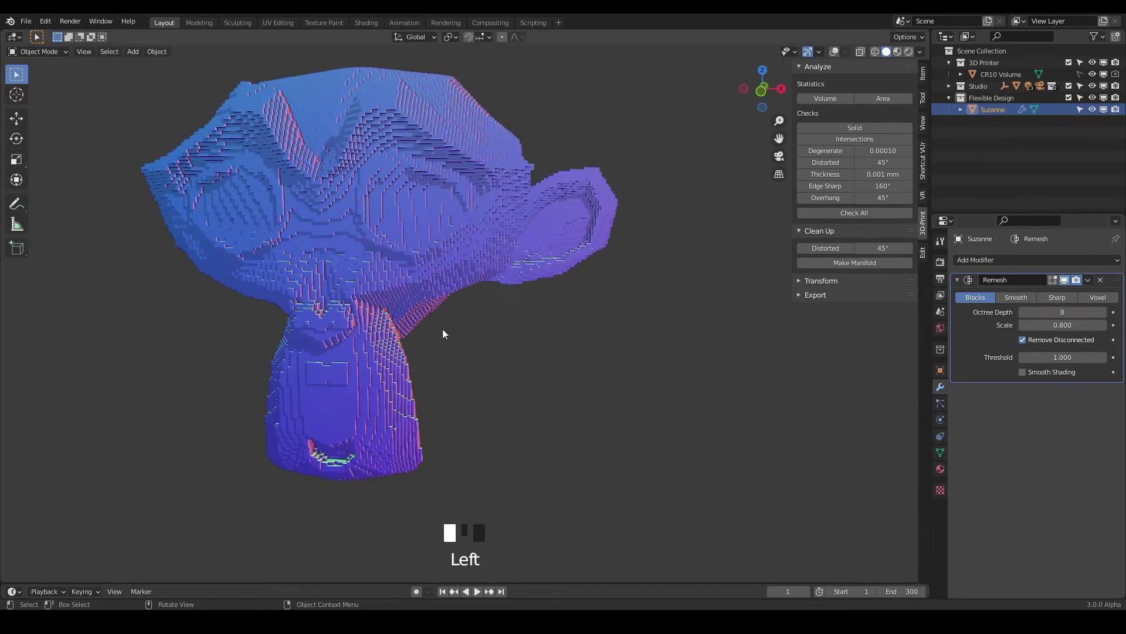
pyautogui.moveTo(445, 353); pyautogui.dragTo(821, 320, button='middle')
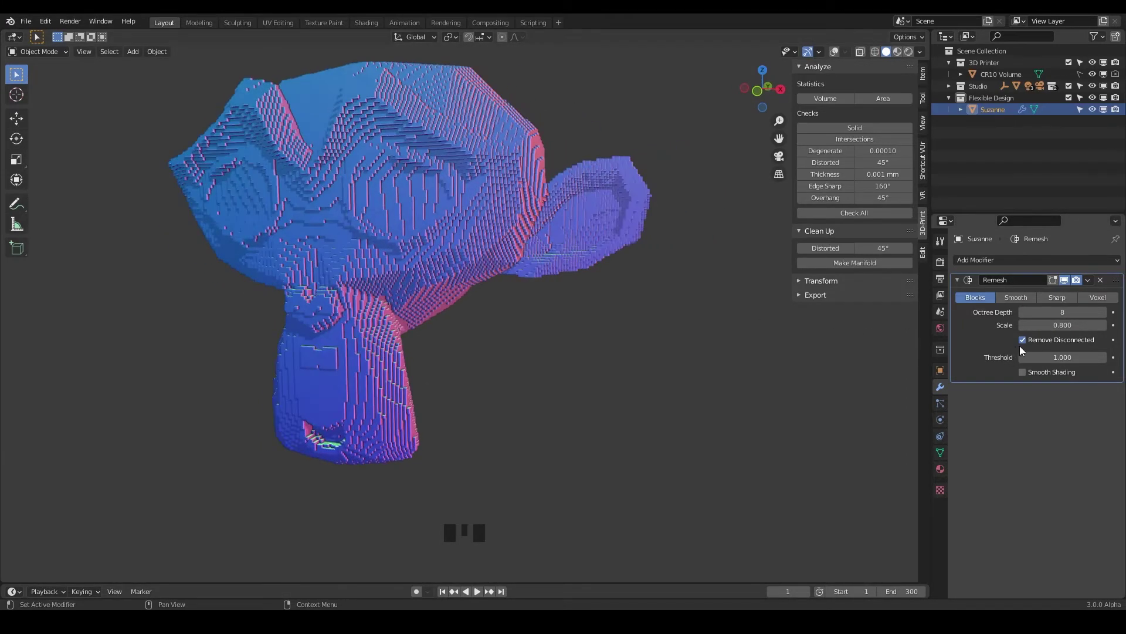
# Step: Inspect the blocky head up close and turn the Remesh modifier's Smooth Shading on and back off to compare
pyautogui.moveTo(509, 237); pyautogui.dragTo(478, 185, button='middle')
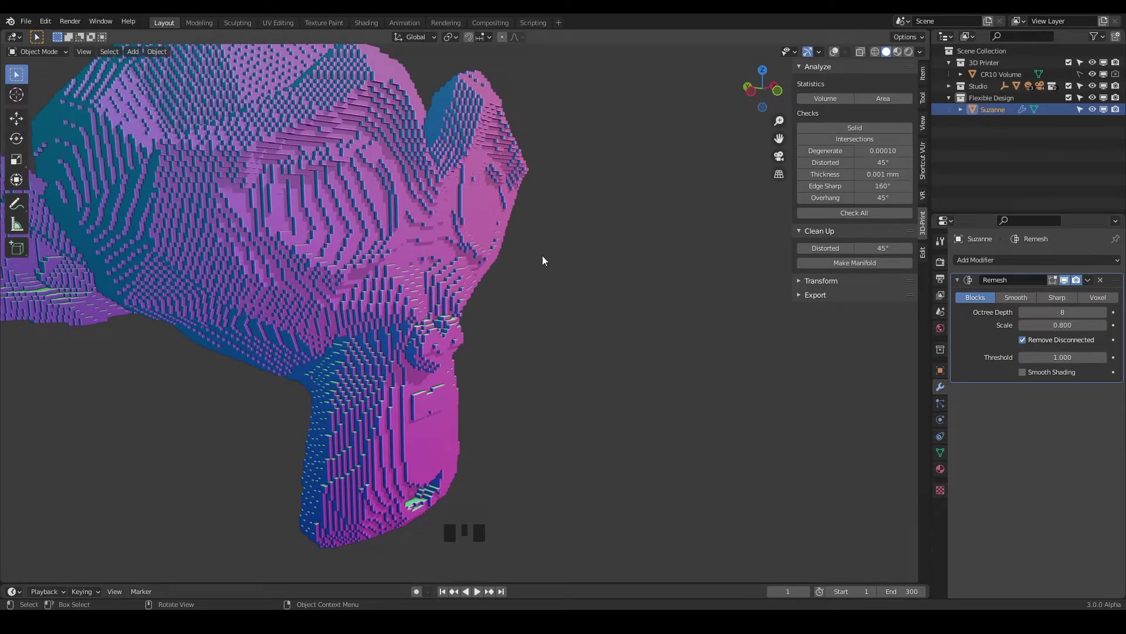
pyautogui.moveTo(551, 255); pyautogui.dragTo(424, 209, button='middle')
pyautogui.scroll(2, 421, 210)
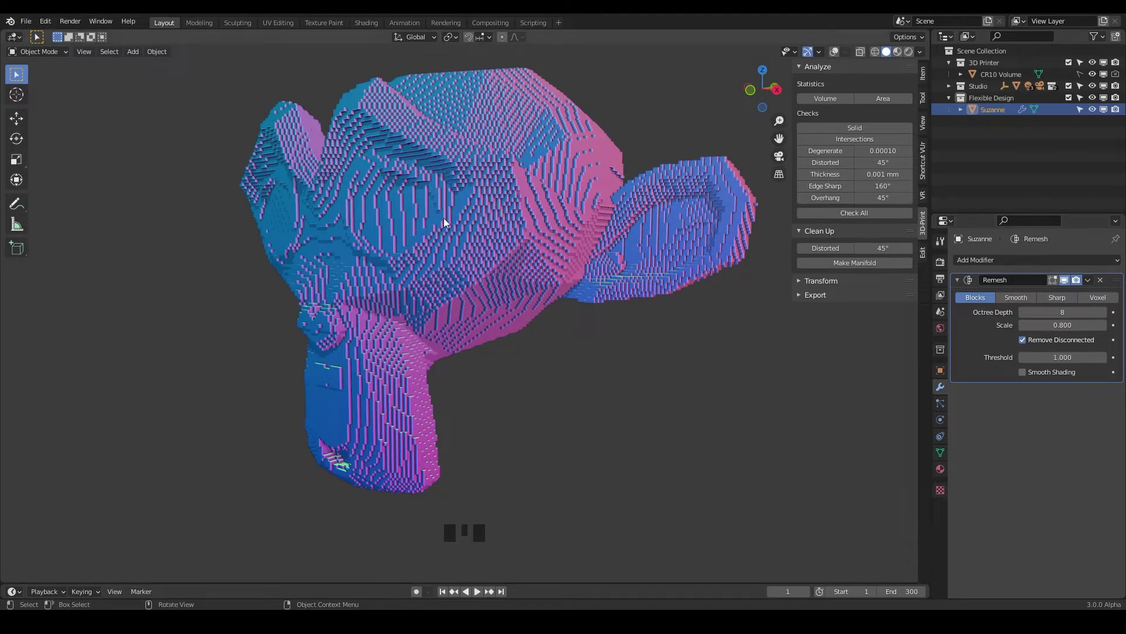
pyautogui.moveTo(464, 231); pyautogui.dragTo(469, 230, button='middle')
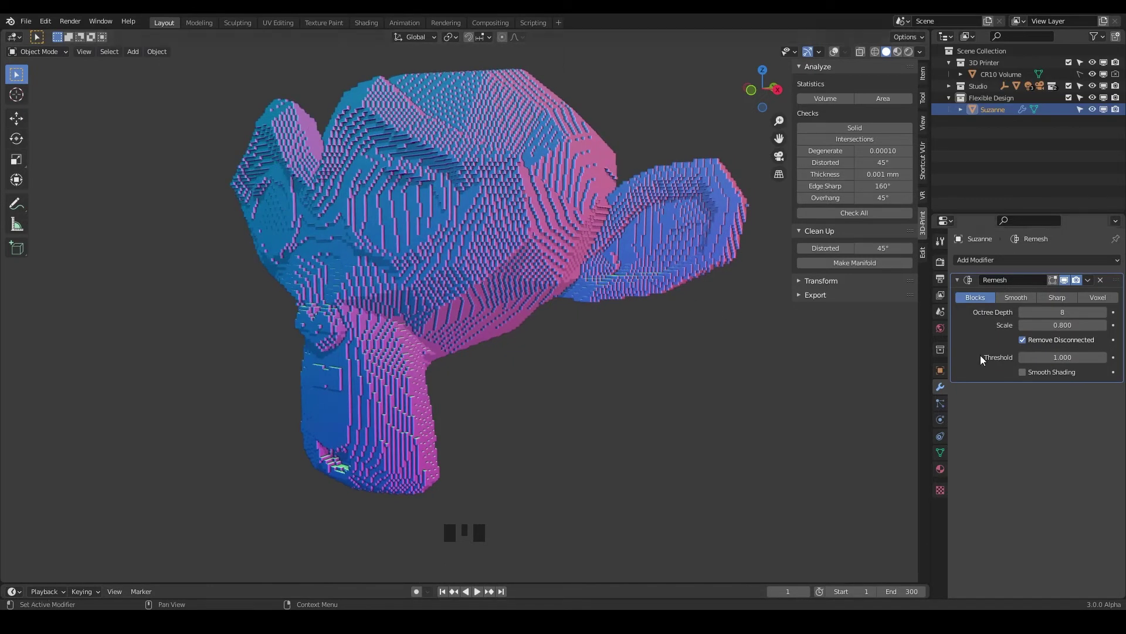
pyautogui.click(1022, 372)
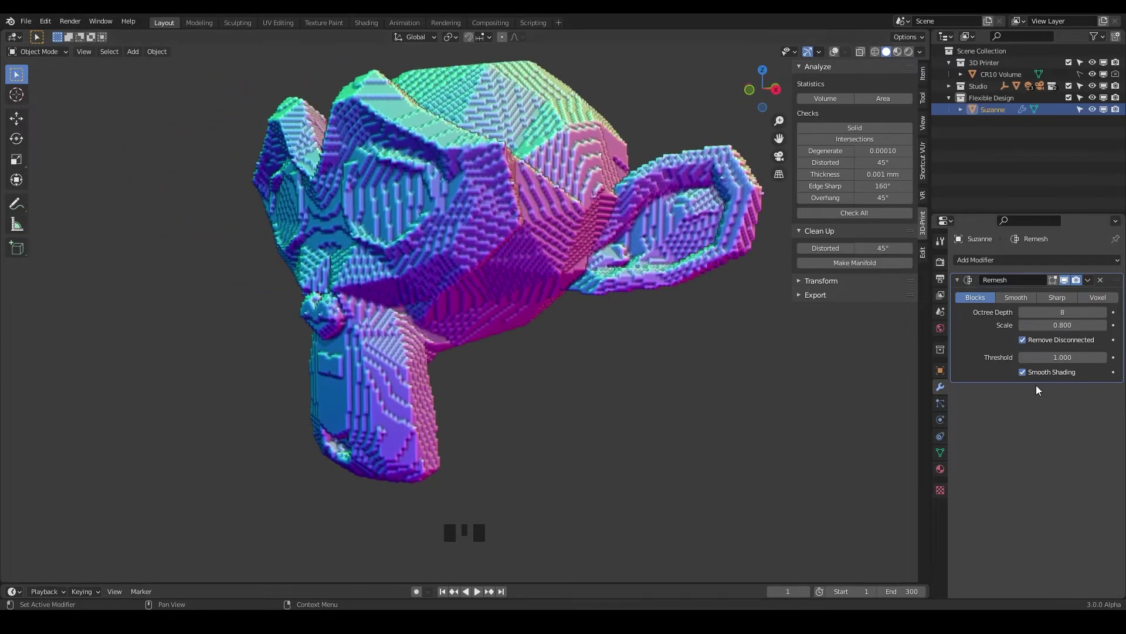
pyautogui.click(1024, 373)
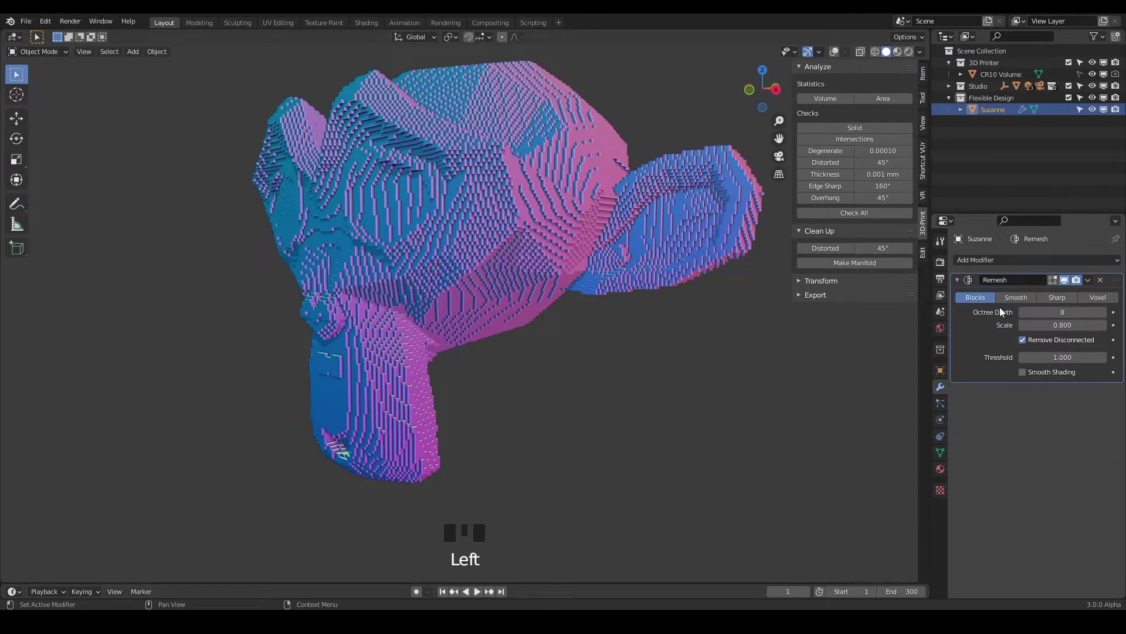
pyautogui.moveTo(570, 272)
pyautogui.mouseDown(button='middle')
pyautogui.moveTo(589, 274)
pyautogui.moveTo(563, 273)
pyautogui.mouseUp(button='middle')
# Step: Save the file and switch the Remesh modifier to Smooth mode, inspecting the surface around the eyes, brow and ear
pyautogui.hotkey('ctrl', 's')
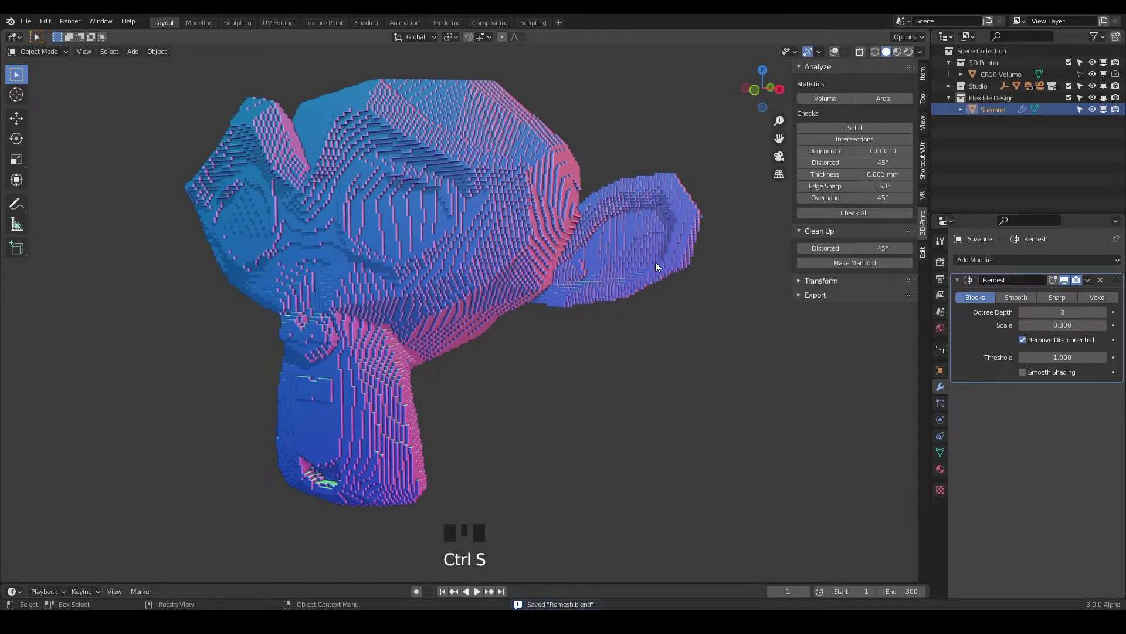
pyautogui.click(1015, 301)
pyautogui.moveTo(482, 267); pyautogui.dragTo(298, 182, button='middle')
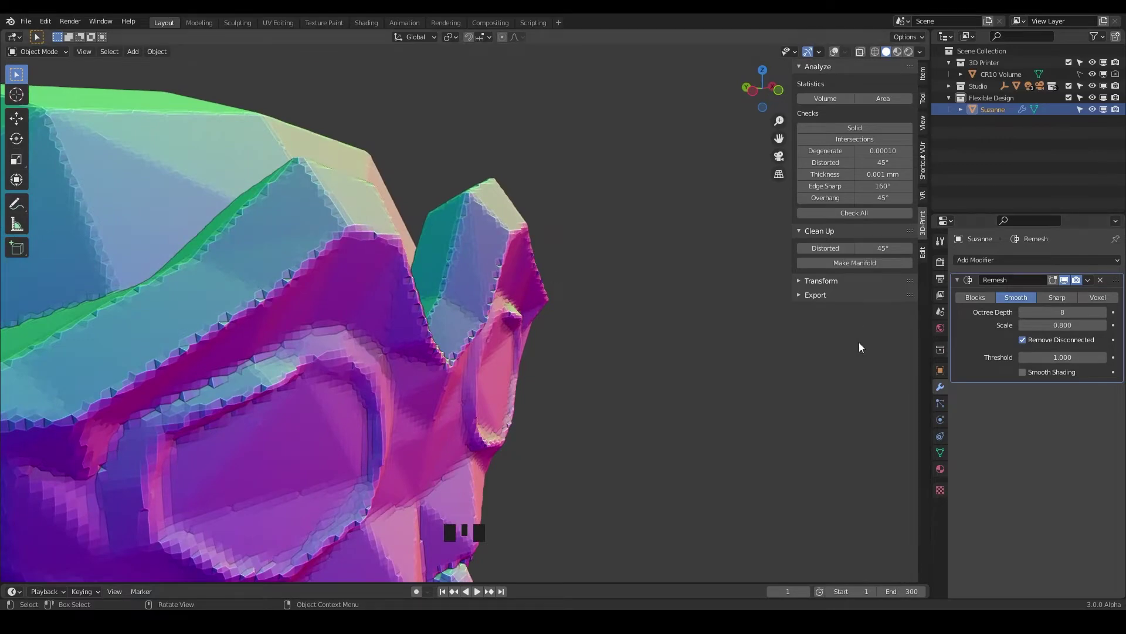
pyautogui.moveTo(493, 335); pyautogui.dragTo(382, 287, button='middle')
pyautogui.moveTo(528, 346); pyautogui.dragTo(494, 351, button='middle')
pyautogui.moveTo(560, 329); pyautogui.dragTo(524, 314, button='middle')
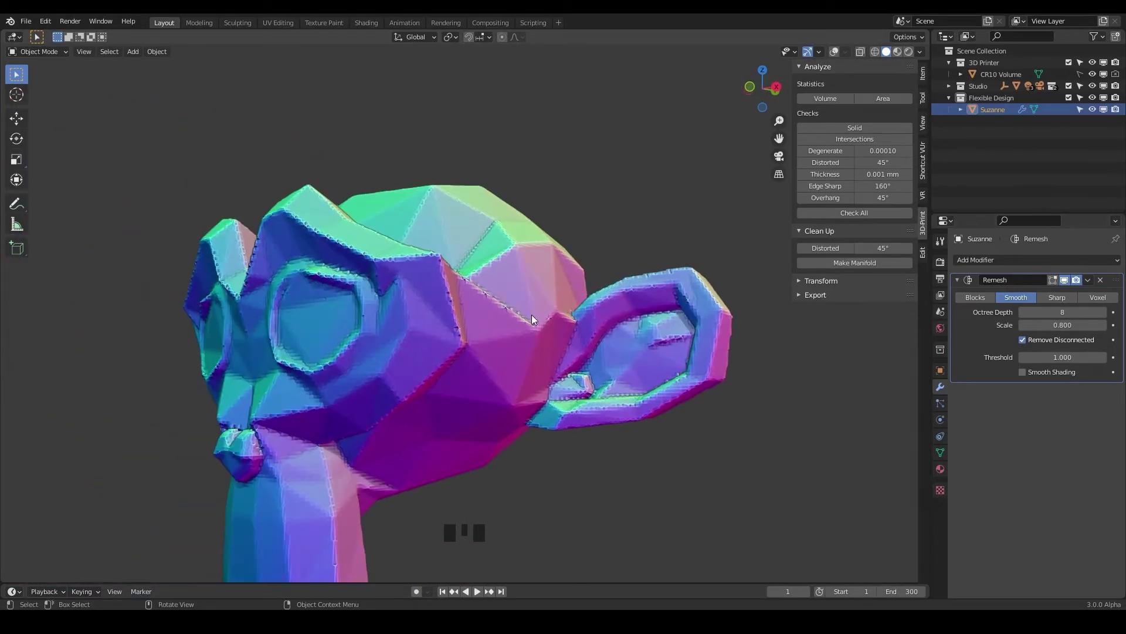
pyautogui.moveTo(526, 248); pyautogui.dragTo(534, 252, button='middle')
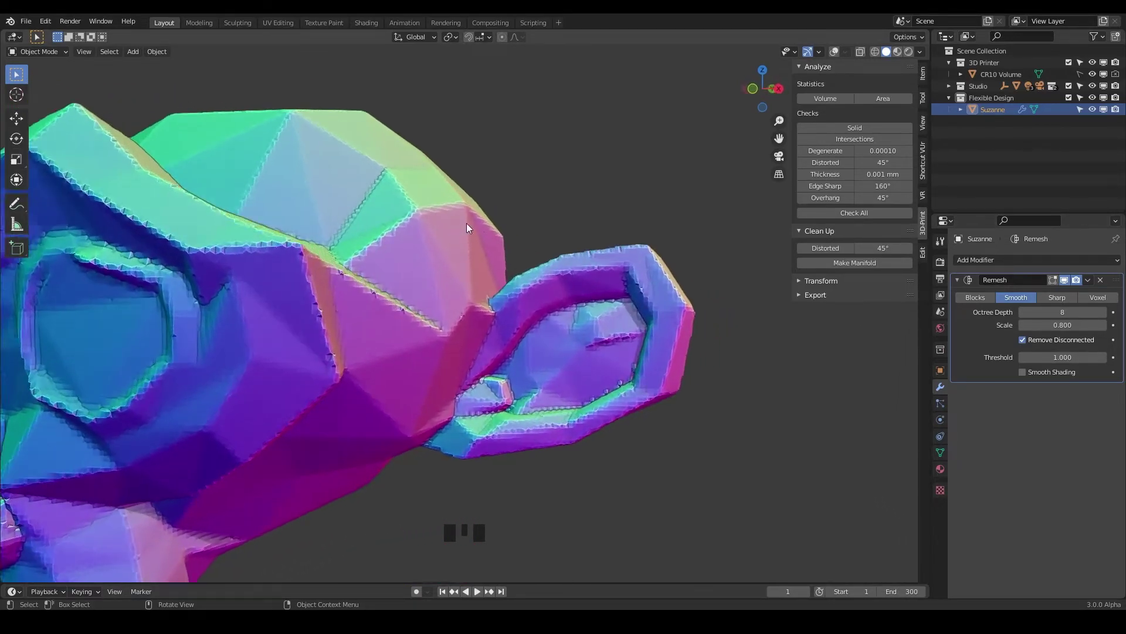
pyautogui.moveTo(478, 229); pyautogui.dragTo(448, 214, button='middle')
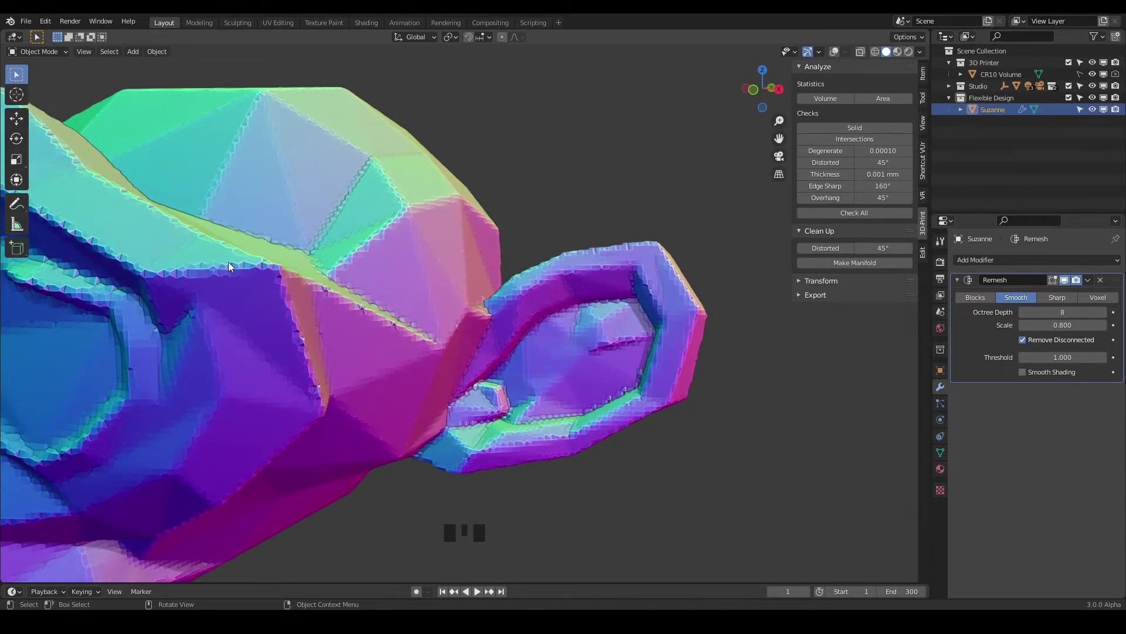
pyautogui.moveTo(293, 297); pyautogui.dragTo(541, 390, button='middle')
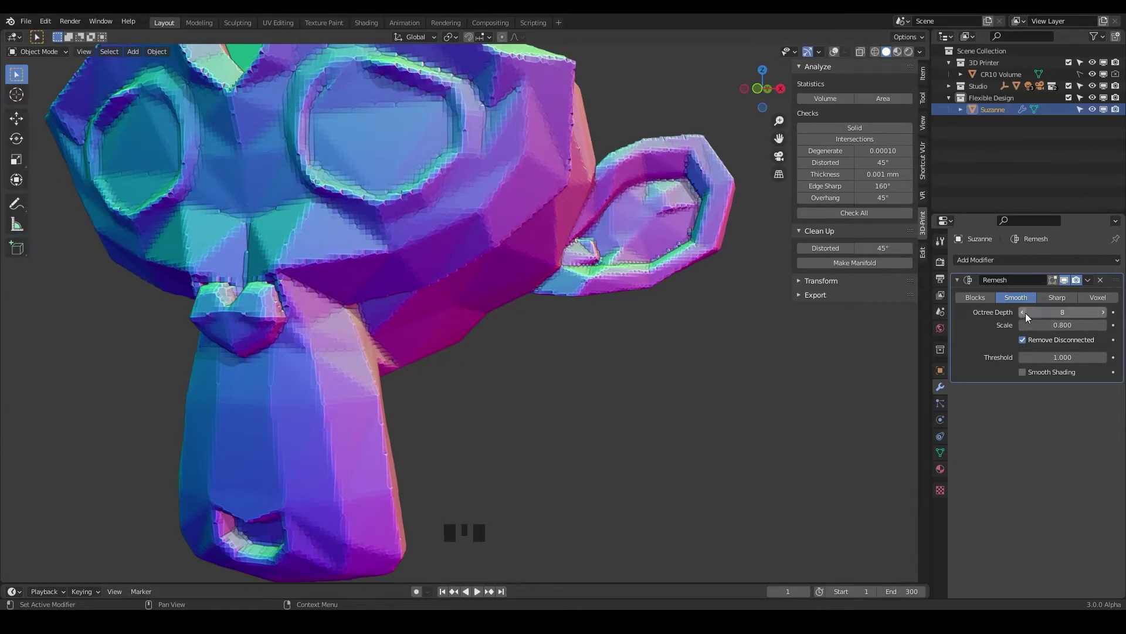
# Step: Lower the Smooth remesh's Octree Depth level by level to 2 or less, raise it to 5, and view the shape
pyautogui.click(1025, 312)
pyautogui.click(1024, 314)
pyautogui.click(1025, 313)
pyautogui.click(1024, 314)
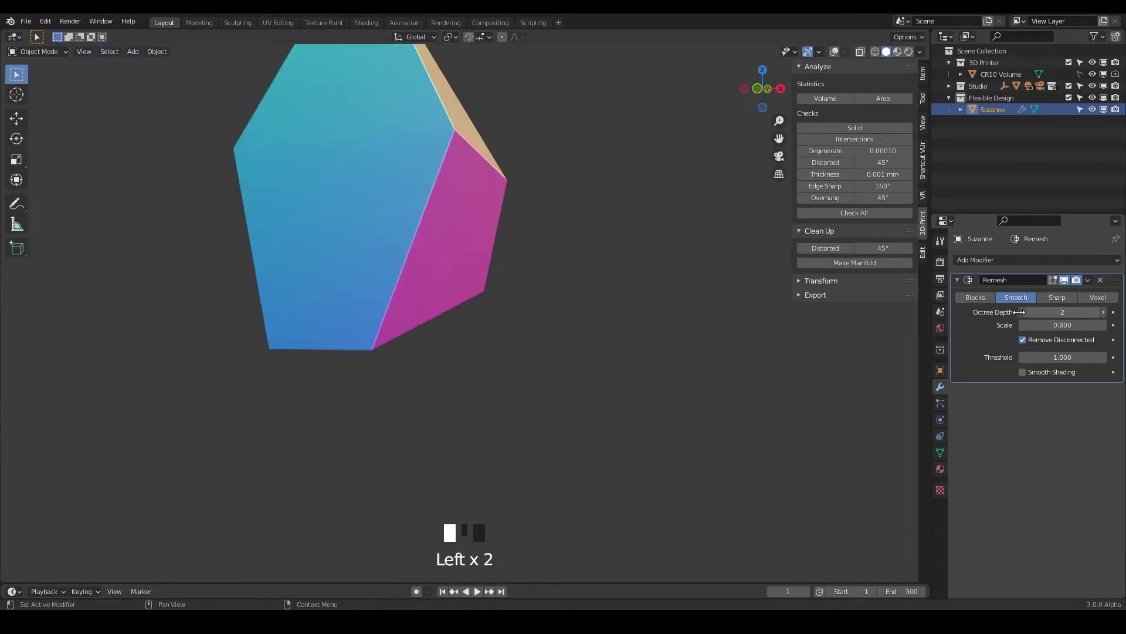
pyautogui.click(1025, 313)
pyautogui.moveTo(1028, 313)
pyautogui.mouseDown()
pyautogui.moveTo(1054, 313)
pyautogui.moveTo(1045, 313)
pyautogui.mouseUp()
pyautogui.moveTo(679, 289); pyautogui.dragTo(742, 246, button='middle')
pyautogui.scroll(-5, 711, 221)
pyautogui.scroll(3, 711, 220)
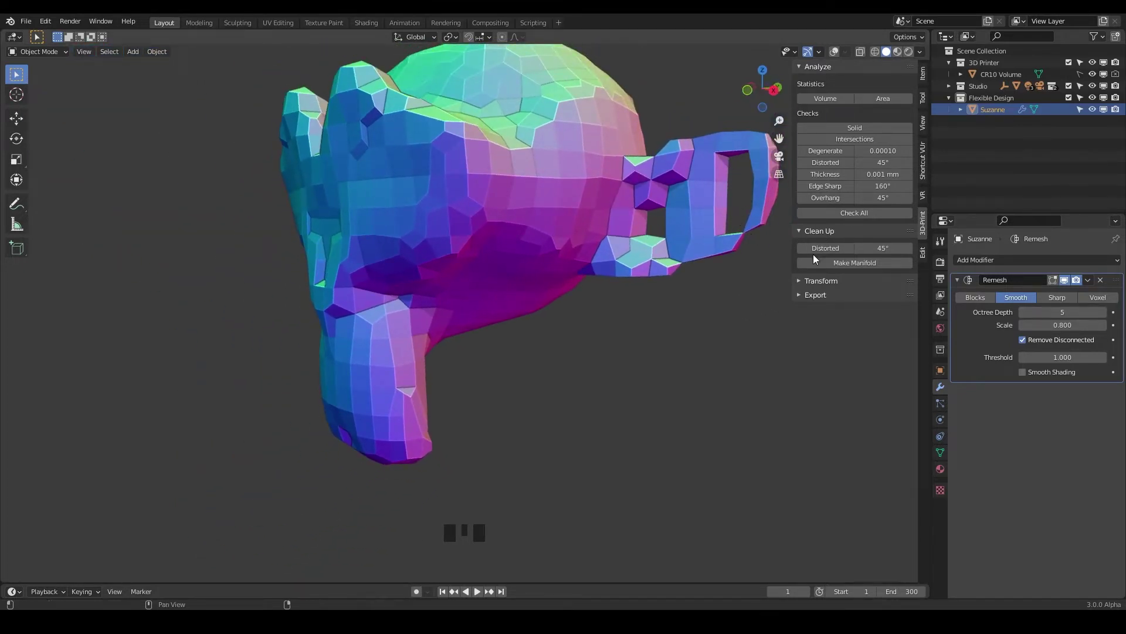
# Step: Raise the Smooth remesh's Octree Depth one level at a time to 8 and view the head from several sides
pyautogui.click(1103, 312)
pyautogui.click(1104, 313)
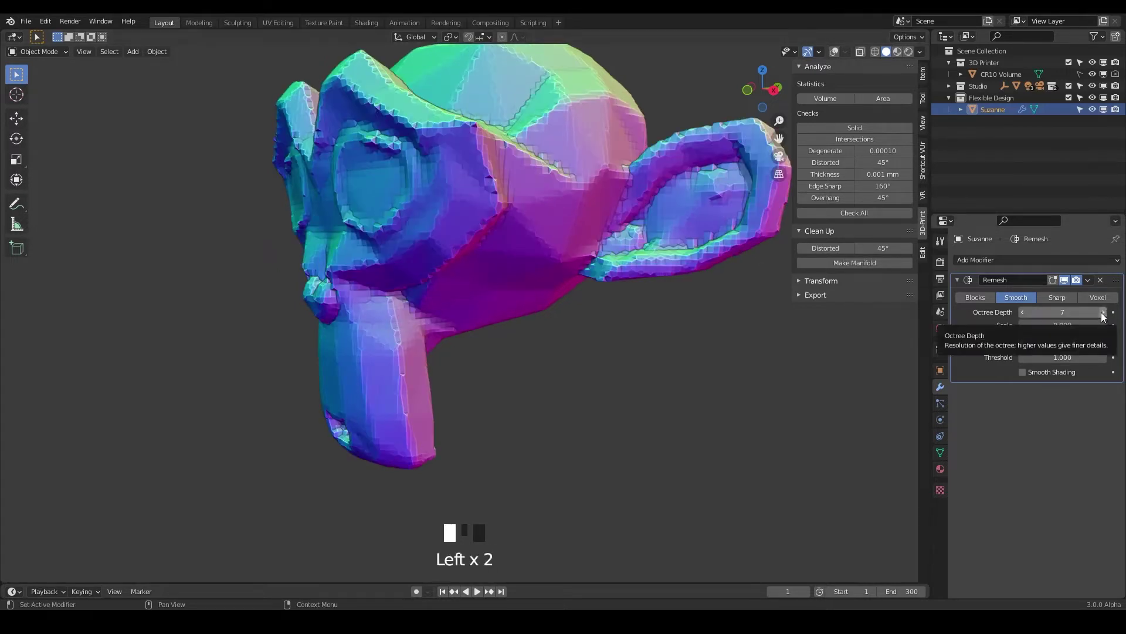
pyautogui.click(1103, 313)
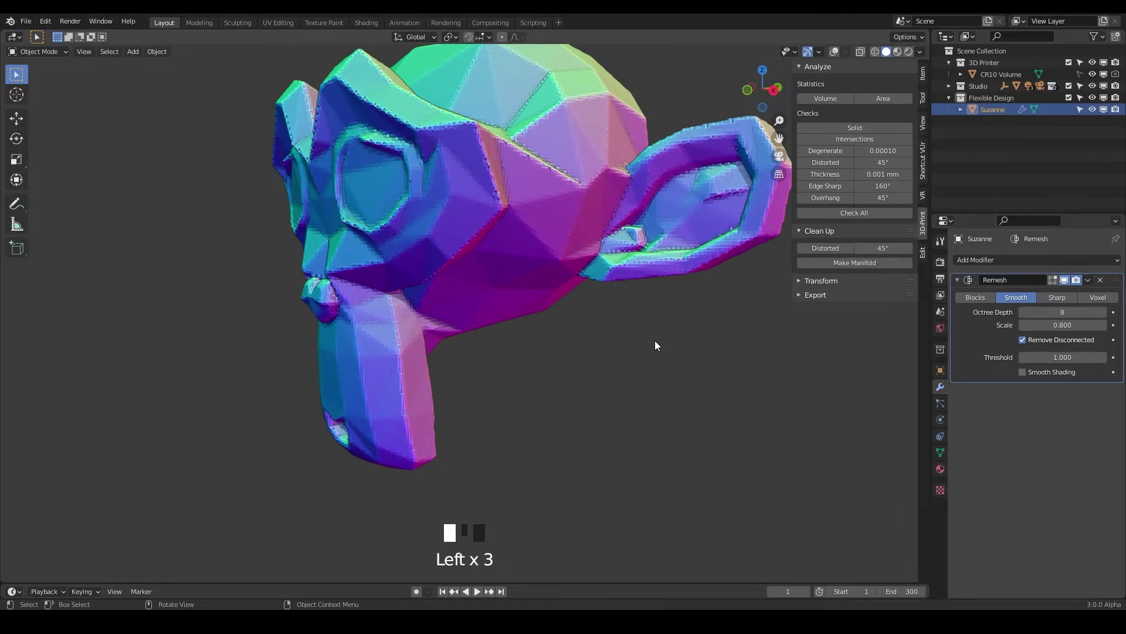
pyautogui.moveTo(648, 340); pyautogui.dragTo(563, 265, button='middle')
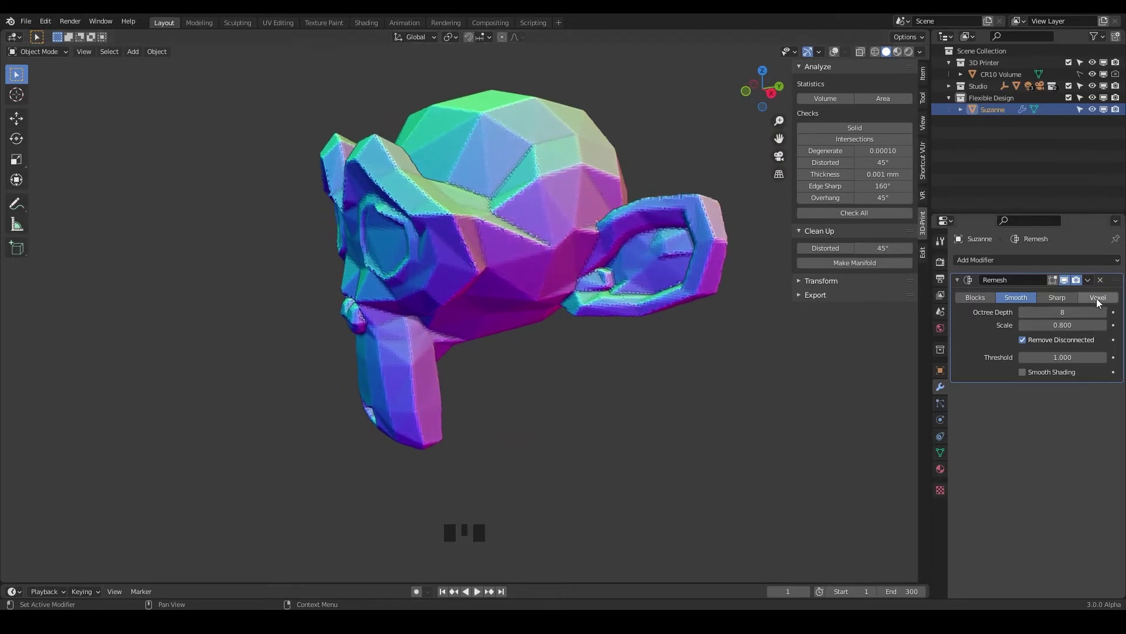
pyautogui.moveTo(474, 240); pyautogui.dragTo(743, 330, button='middle')
pyautogui.moveTo(749, 289); pyautogui.dragTo(573, 289, button='middle')
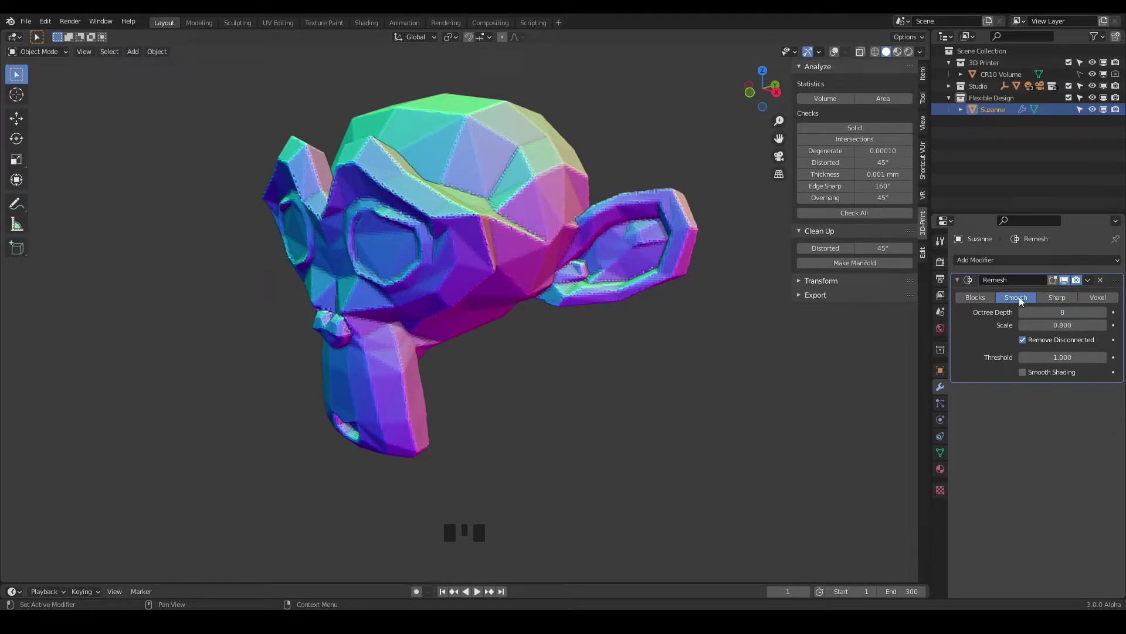
# Step: Switch the Remesh modifier to Sharp mode and inspect the head with the viewport overlays shown and hidden
pyautogui.click(1050, 297)
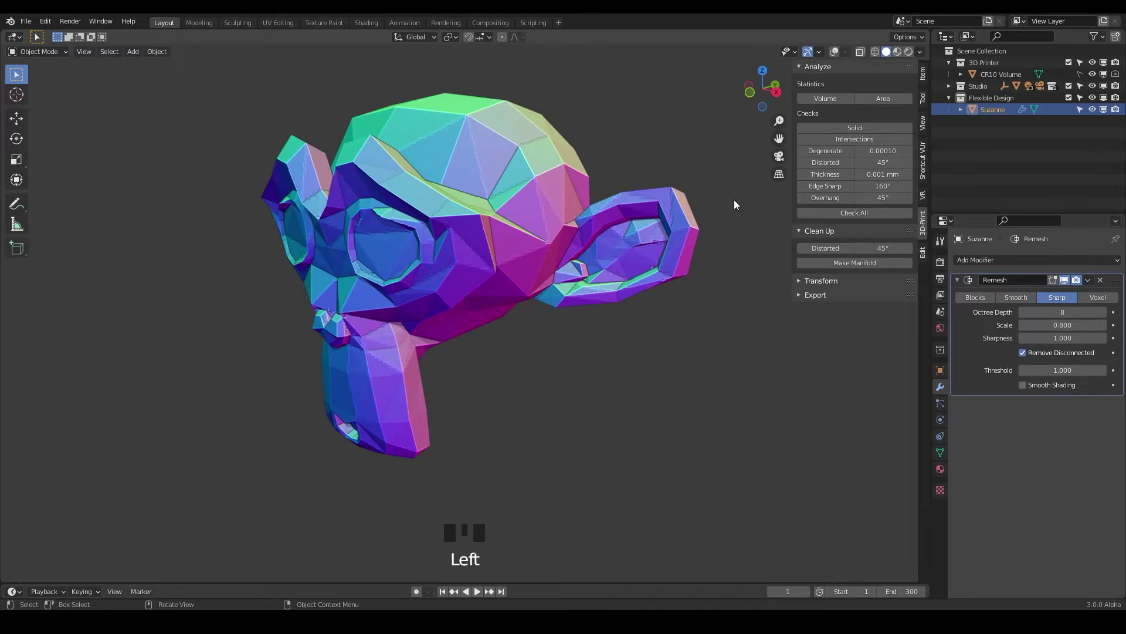
pyautogui.click(833, 51)
pyautogui.moveTo(561, 221); pyautogui.dragTo(382, 217, button='middle')
pyautogui.scroll(2, 430, 216)
pyautogui.scroll(2, 382, 217)
pyautogui.scroll(-5, 432, 156)
pyautogui.click(833, 52)
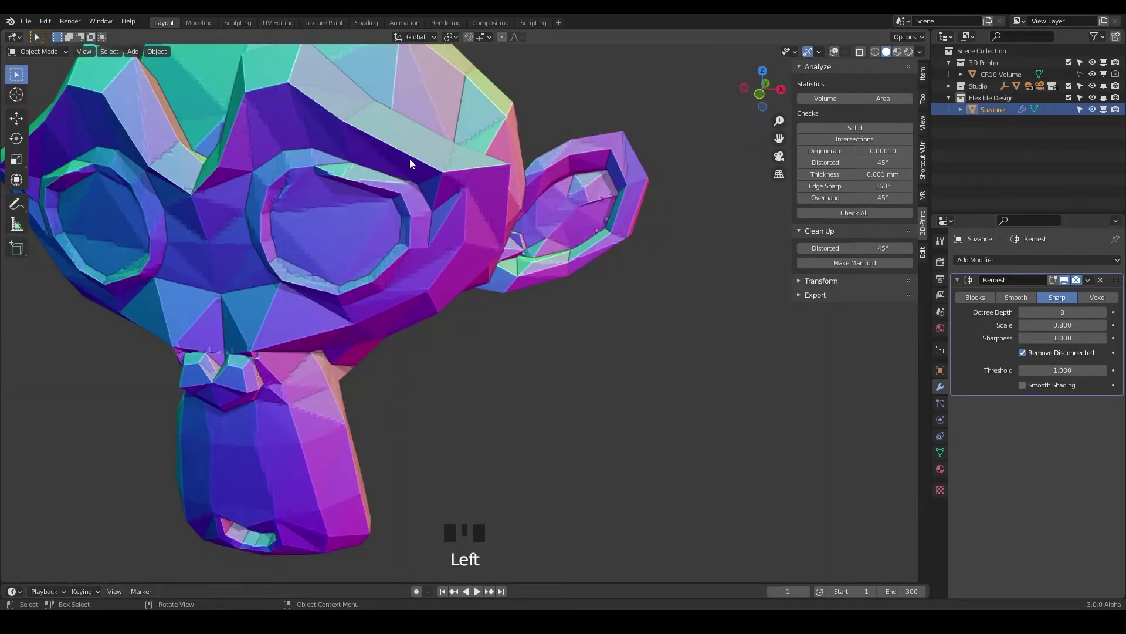
pyautogui.moveTo(495, 262); pyautogui.dragTo(676, 234, button='middle')
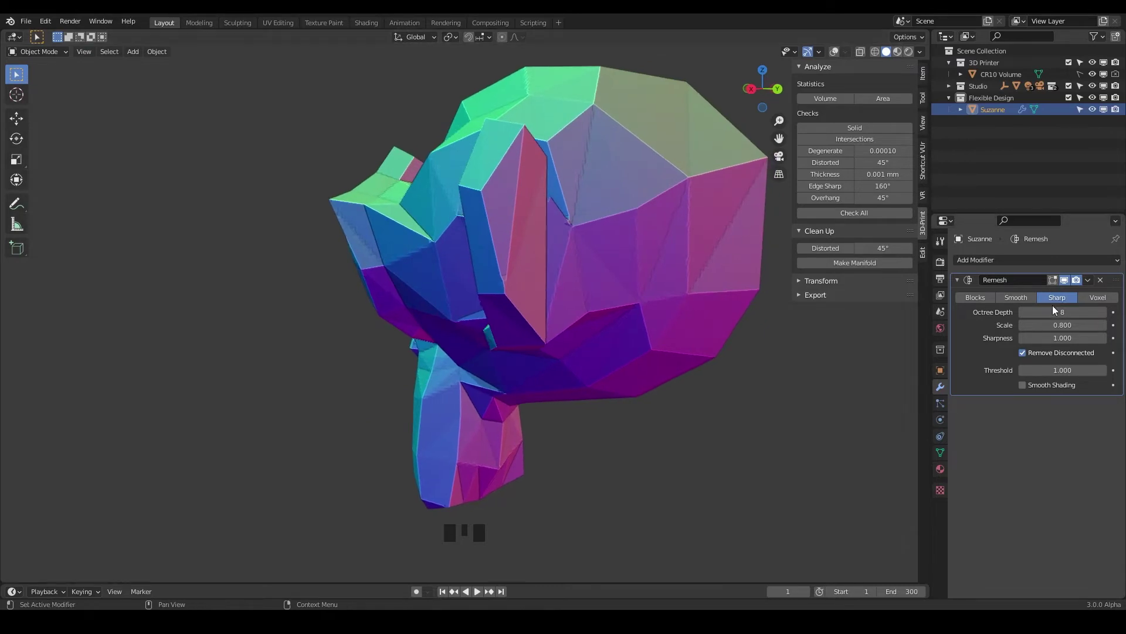
pyautogui.moveTo(440, 171); pyautogui.dragTo(515, 206, button='middle')
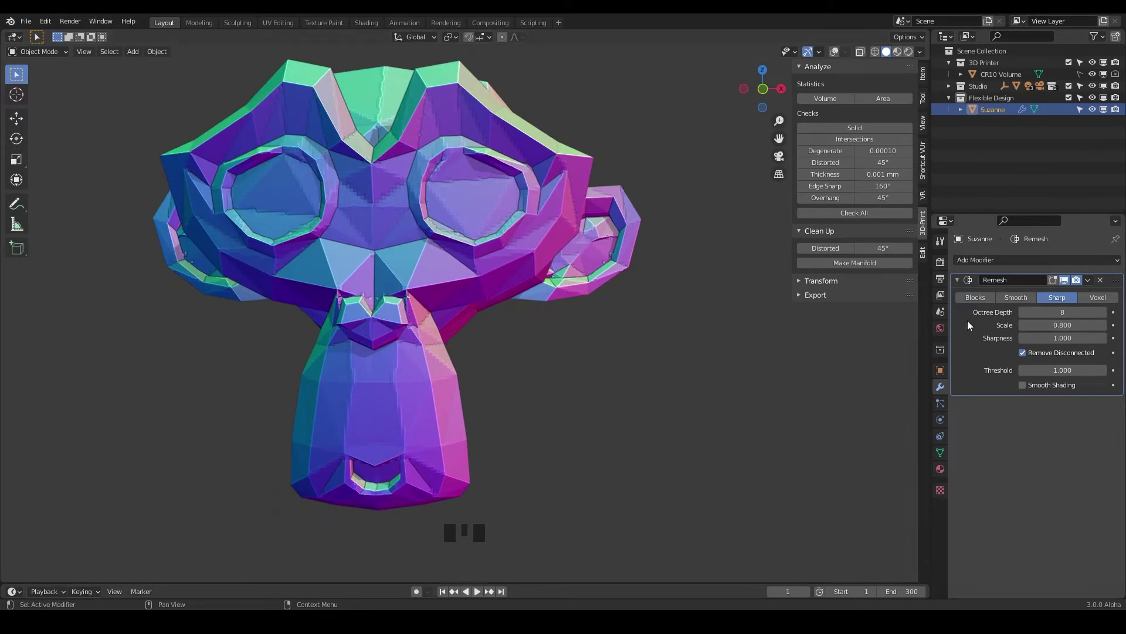
# Step: Raise the Sharp remesh's Octree Depth to 9 with the overlays shown, and hide them to inspect the edges
pyautogui.click(834, 52)
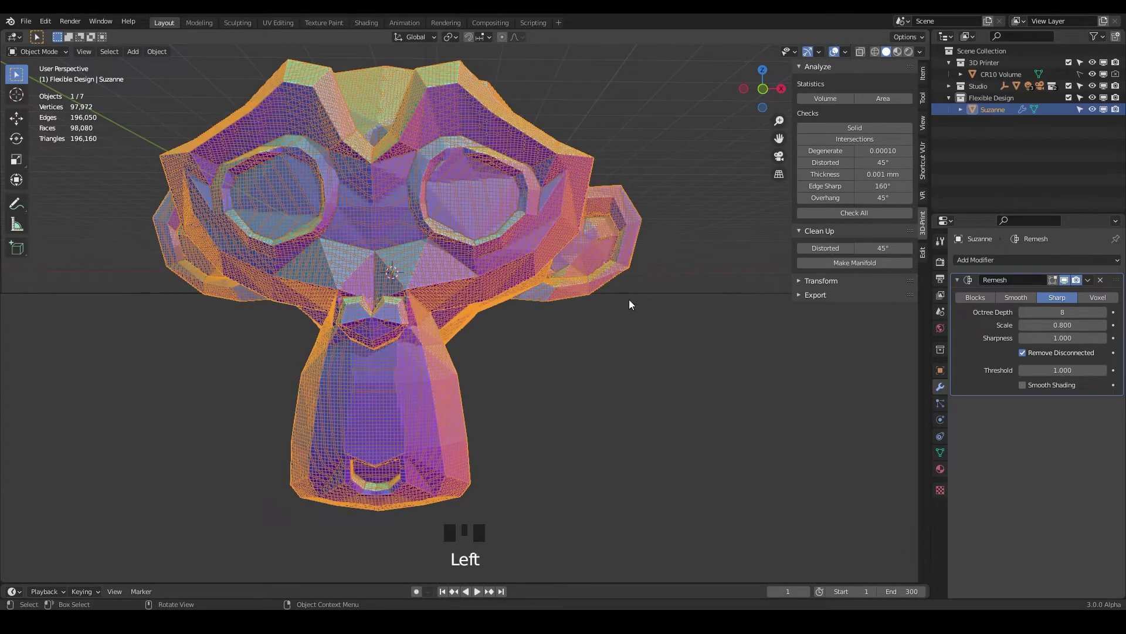
pyautogui.click(1104, 317)
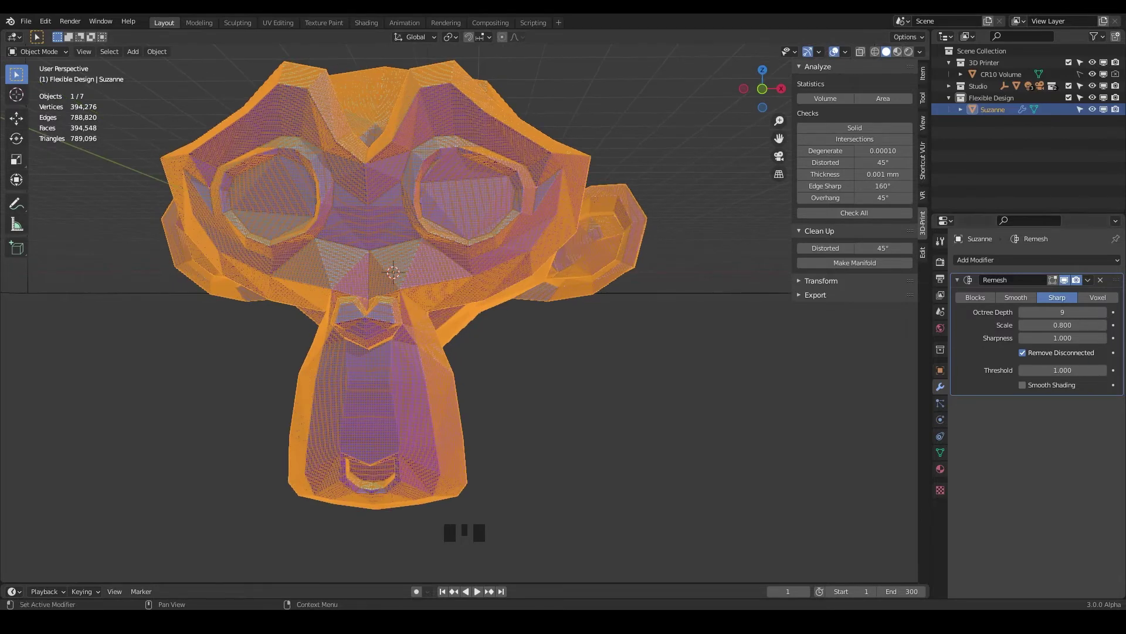
pyautogui.moveTo(507, 237); pyautogui.dragTo(460, 242, button='middle')
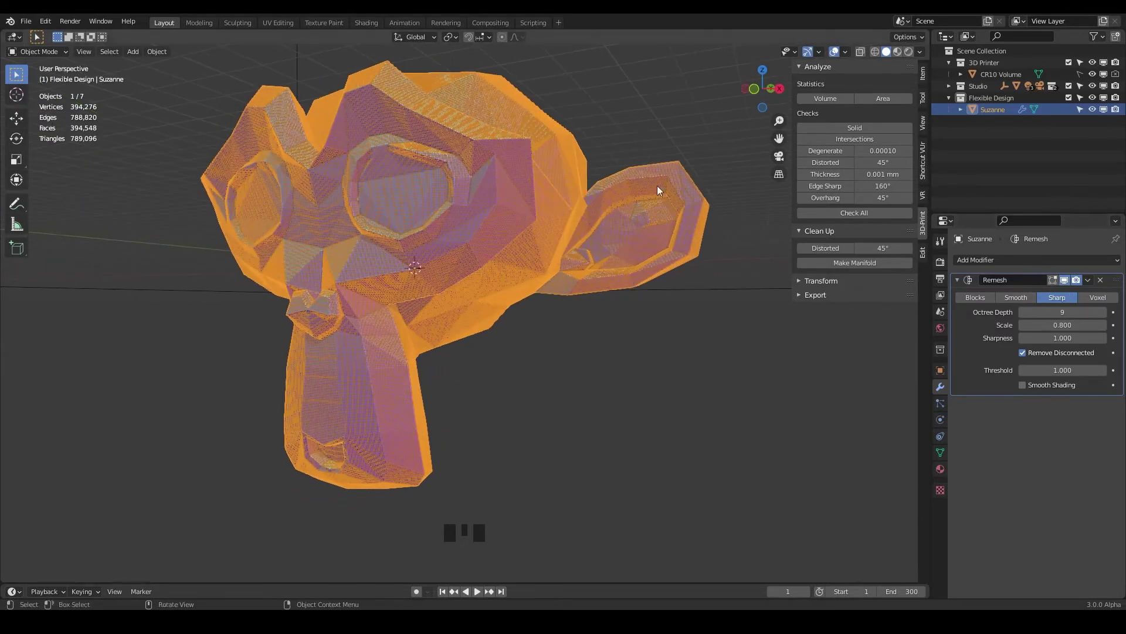
pyautogui.click(834, 52)
pyautogui.moveTo(663, 293); pyautogui.dragTo(624, 303, button='middle')
pyautogui.scroll(6, 625, 304)
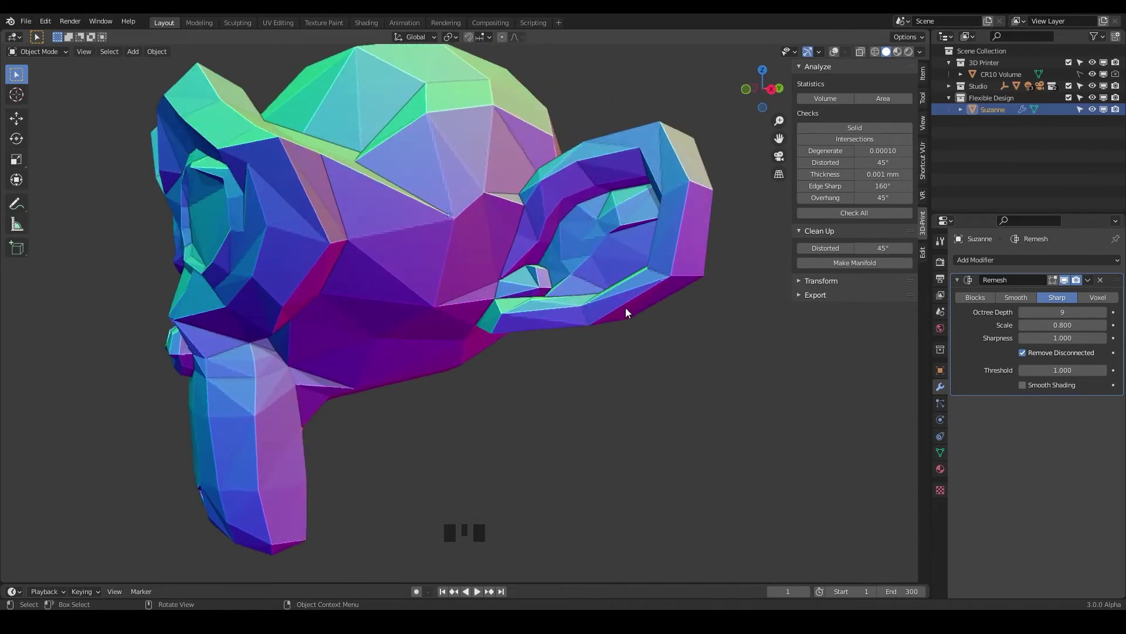
pyautogui.scroll(-3, 626, 307)
pyautogui.moveTo(625, 306); pyautogui.dragTo(630, 256, button='middle')
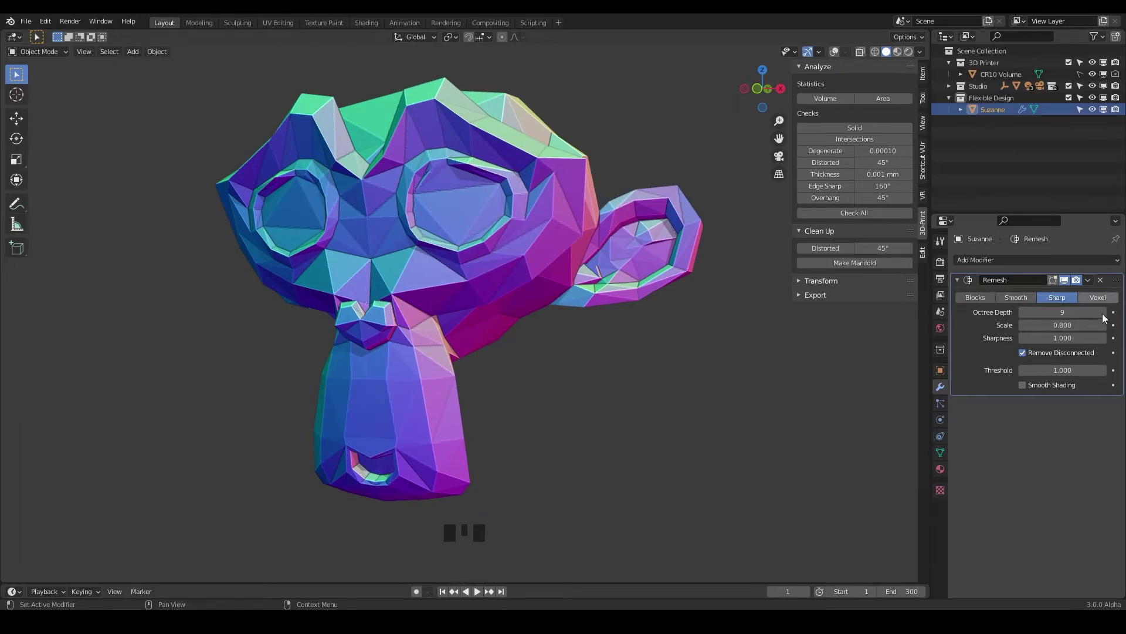
# Step: Switch the Remesh modifier back to Voxel mode and set its Adaptivity to 0 mm
pyautogui.click(1087, 295)
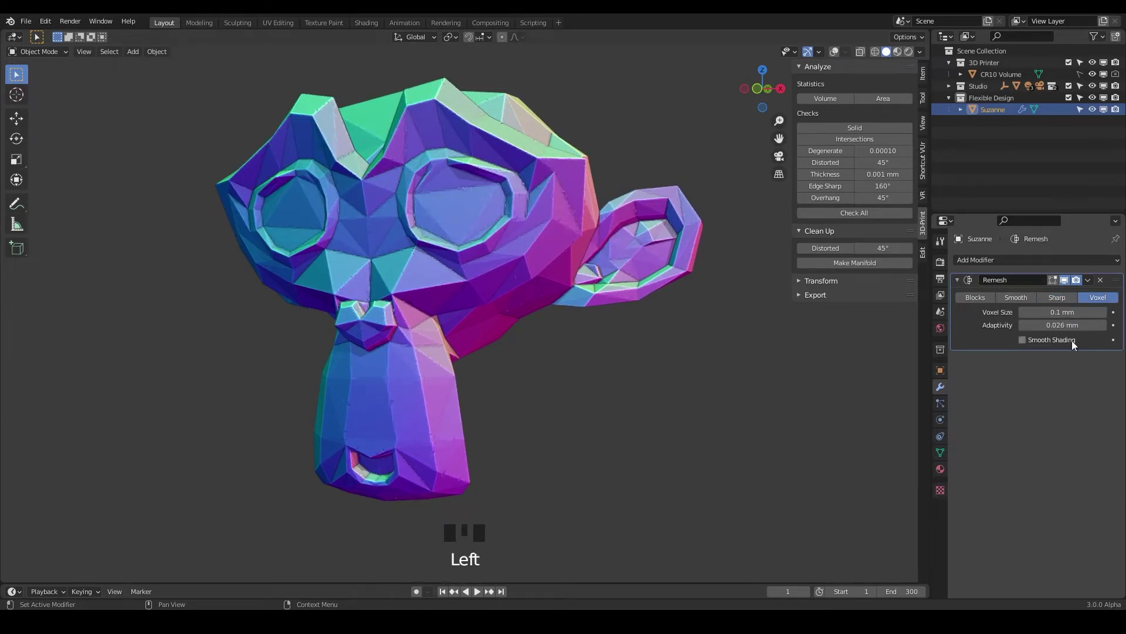
pyautogui.click(1084, 324)
pyautogui.write('0')
pyautogui.click(1058, 392)
pyautogui.moveTo(472, 238); pyautogui.dragTo(543, 289, button='middle')
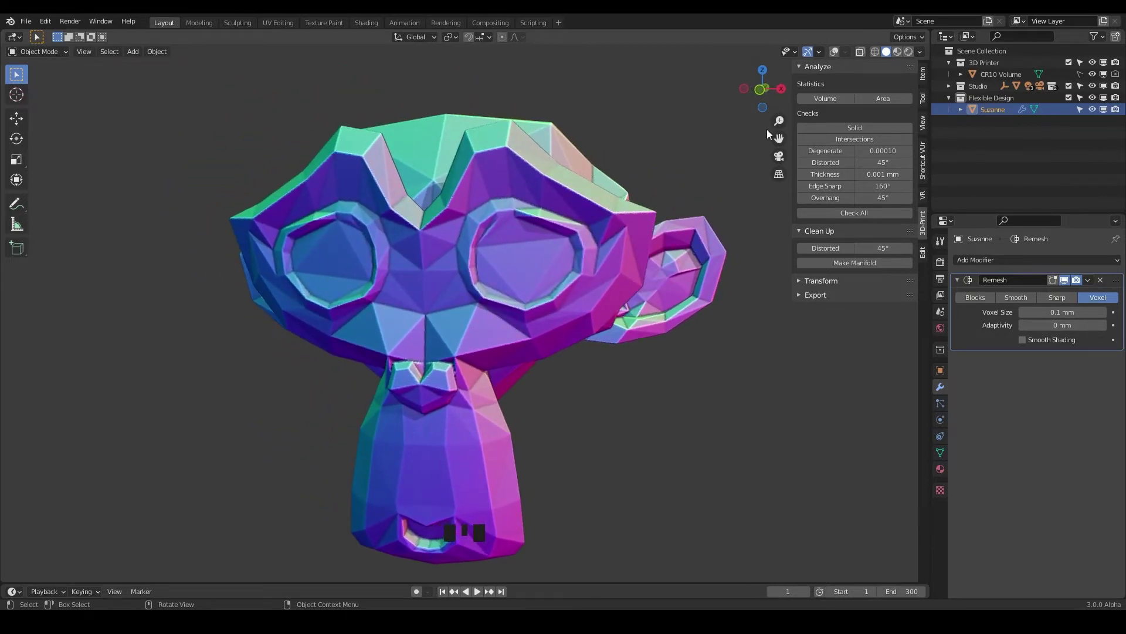
# Step: Show the viewport overlays again and save the file
pyautogui.click(833, 52)
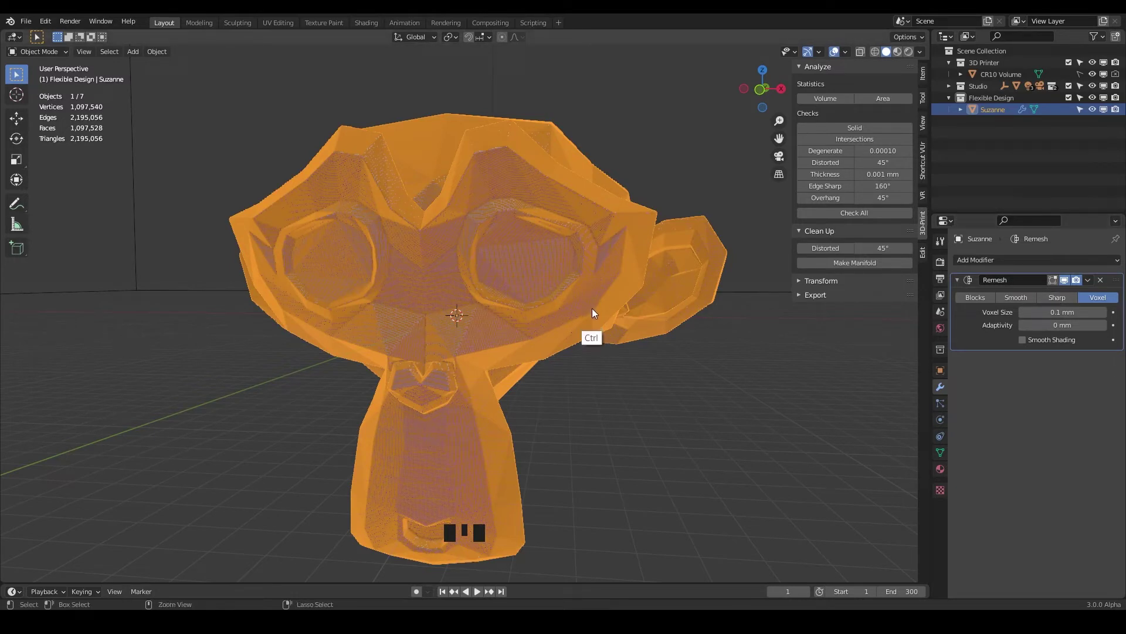
pyautogui.hotkey('ctrl', 's')
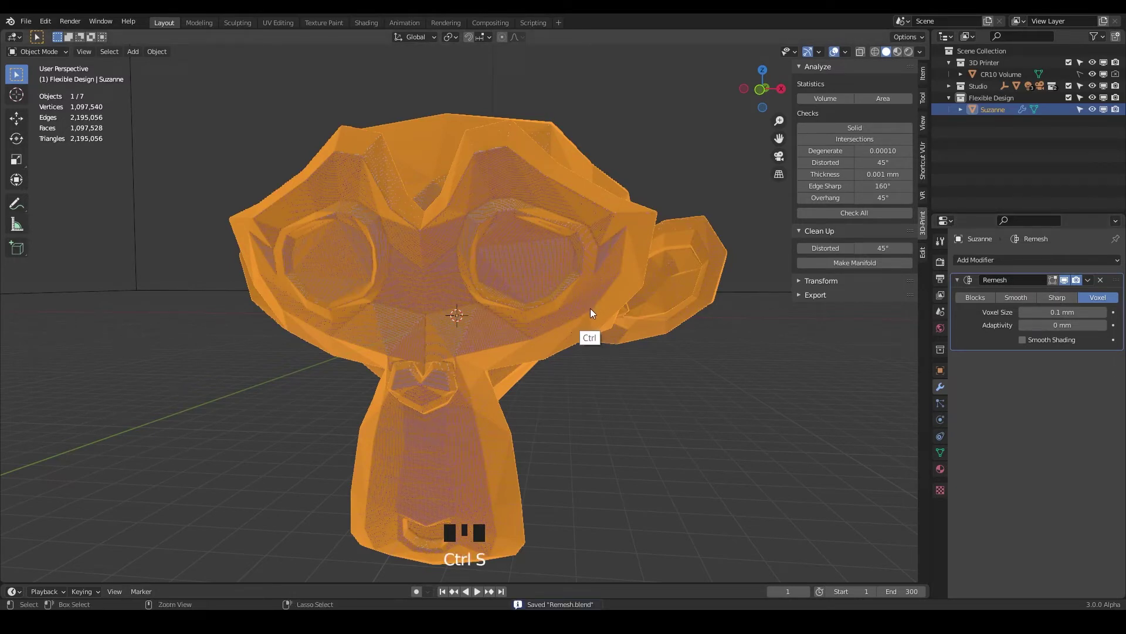
# Step: Switch Suzanne to Sculpt Mode and try a Draw brush stroke on the head before applying the Remesh modifier
pyautogui.hotkey('ctrl', 'Tab')
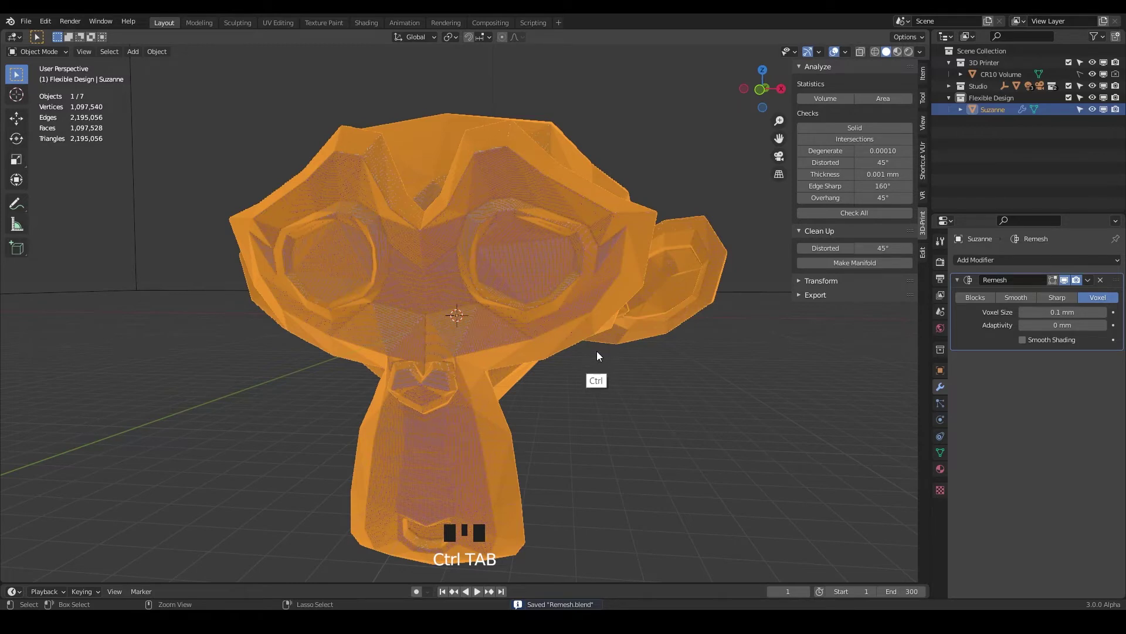
pyautogui.hotkey('ctrl', 'Tab')
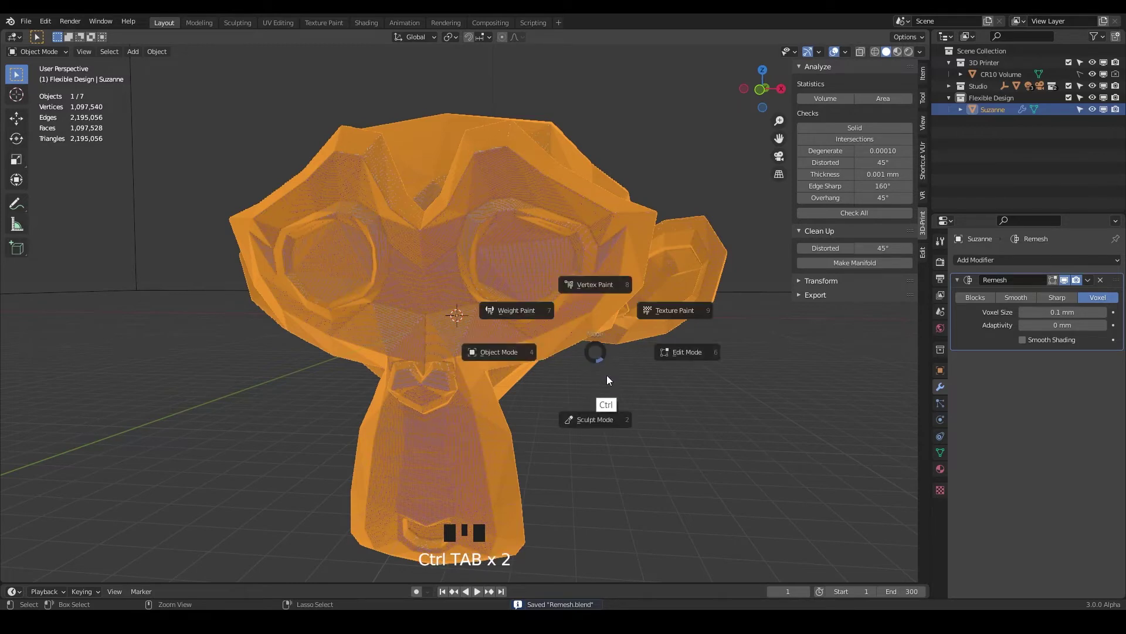
pyautogui.click(606, 420)
pyautogui.moveTo(437, 230); pyautogui.dragTo(491, 245)
# Step: Turn off the Wireframe overlay in the viewport
pyautogui.moveTo(437, 256)
pyautogui.mouseDown(button='middle')
pyautogui.moveTo(504, 205)
pyautogui.moveTo(790, 89)
pyautogui.moveTo(815, 65)
pyautogui.mouseUp(button='middle')
pyautogui.click(845, 52)
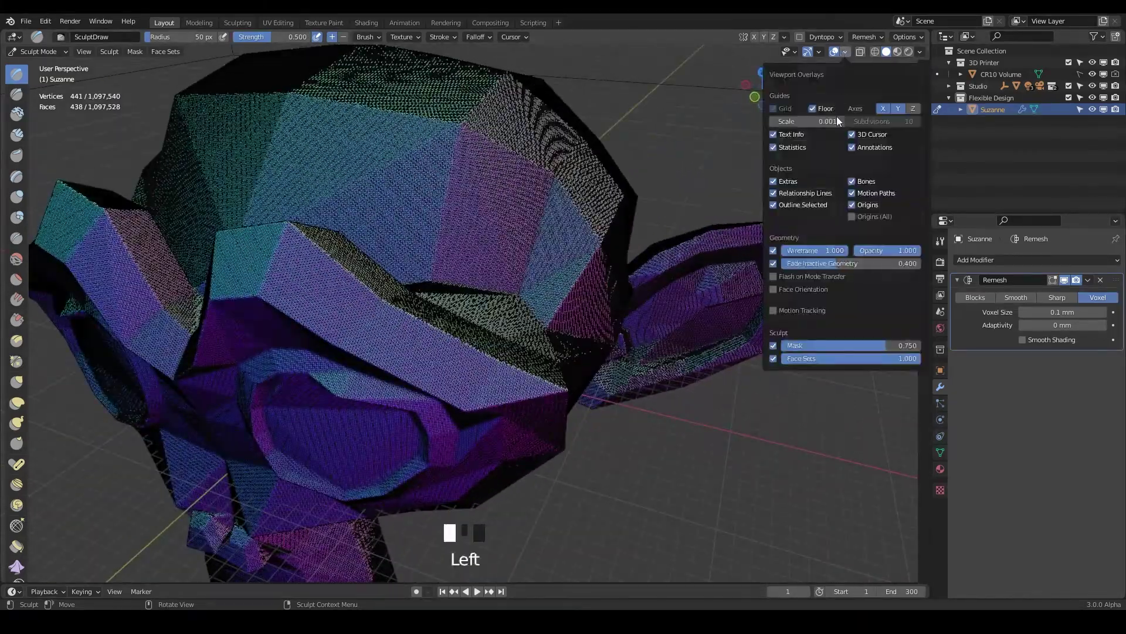
pyautogui.click(773, 250)
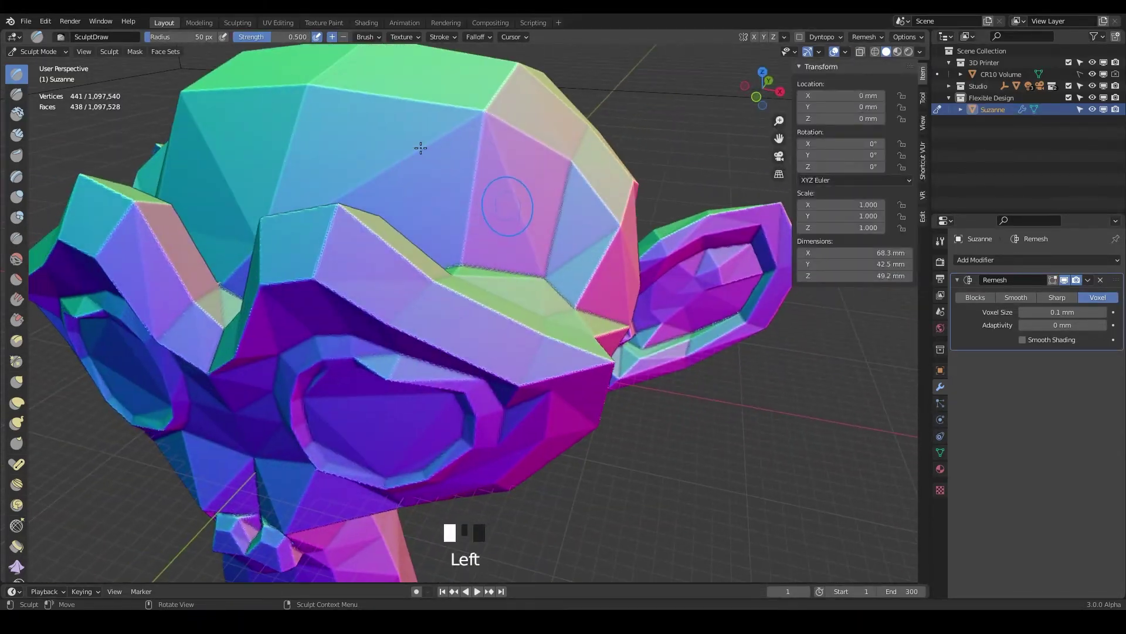
# Step: Apply the Voxel Remesh modifier to Suzanne while in Sculpt Mode
pyautogui.click(969, 310)
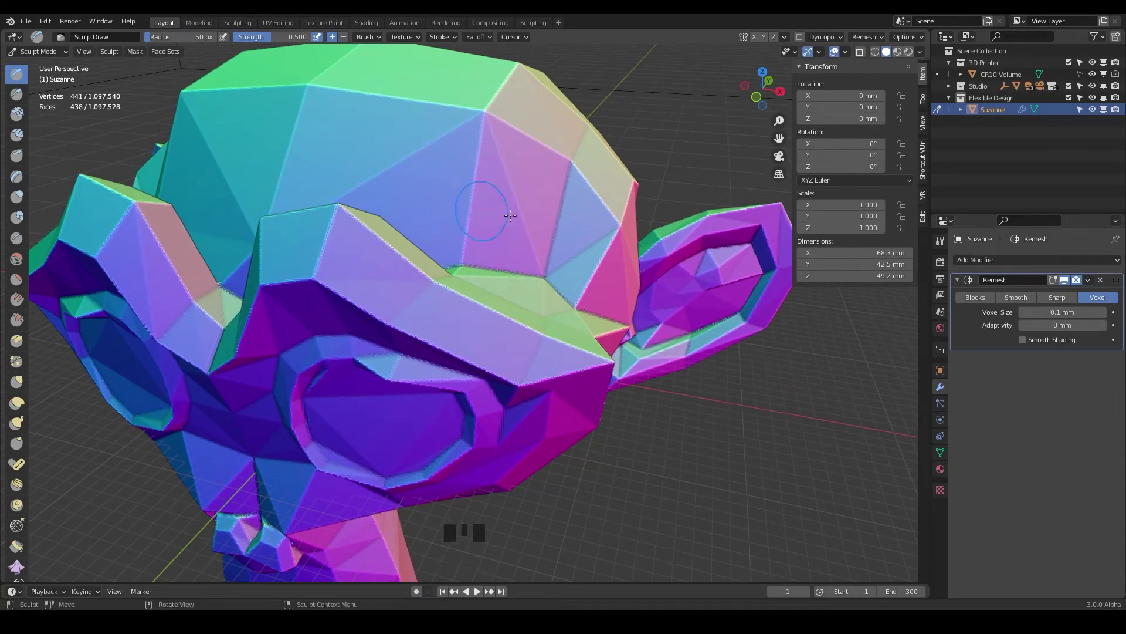
pyautogui.scroll(-3, 589, 324)
pyautogui.moveTo(589, 324); pyautogui.dragTo(537, 204, button='middle')
pyautogui.moveTo(418, 235)
pyautogui.mouseDown(button='middle')
pyautogui.moveTo(465, 259)
pyautogui.moveTo(486, 242)
pyautogui.mouseUp(button='middle')
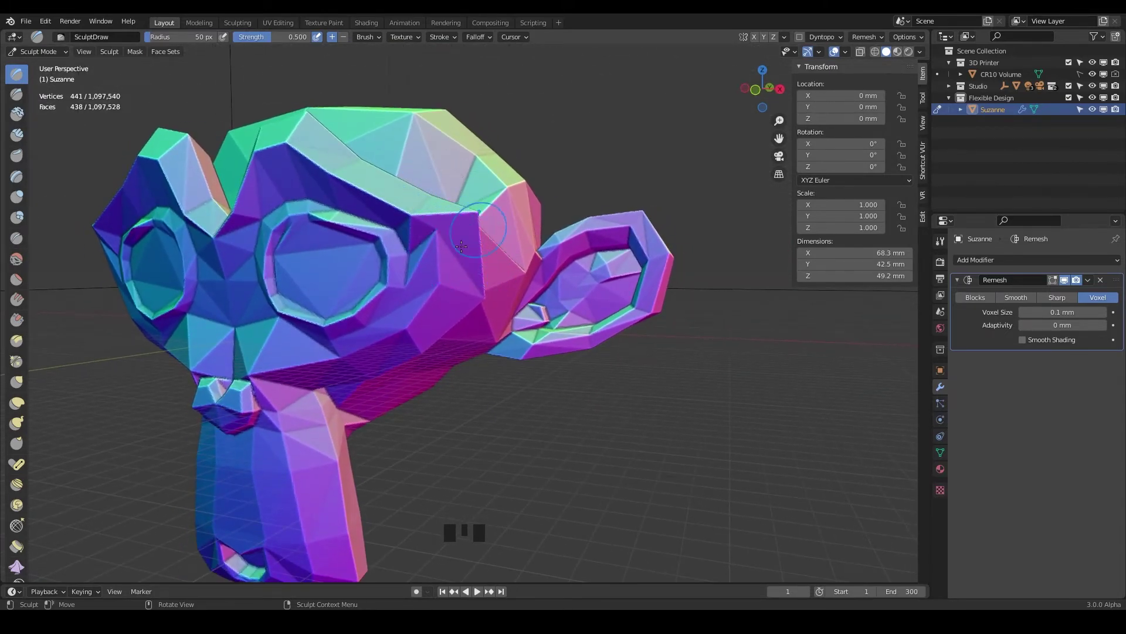
pyautogui.click(1089, 280)
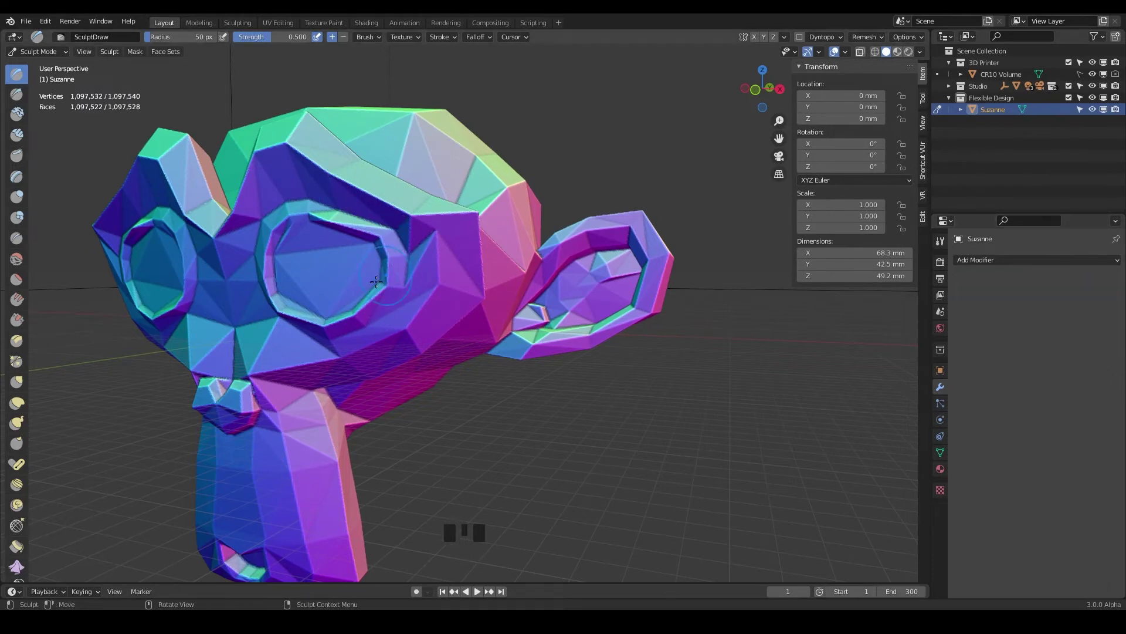
# Step: Sculpt raised bumps on the side of the head near the ear with the Draw brush and smooth them
pyautogui.moveTo(378, 284); pyautogui.dragTo(372, 258, button='middle')
pyautogui.moveTo(372, 199); pyautogui.dragTo(405, 226, button='middle')
pyautogui.moveTo(436, 211)
pyautogui.mouseDown()
pyautogui.moveTo(455, 226)
pyautogui.moveTo(435, 176)
pyautogui.mouseUp()
pyautogui.moveTo(435, 176); pyautogui.dragTo(381, 230, button='middle')
pyautogui.moveTo(396, 200); pyautogui.dragTo(422, 213)
pyautogui.moveTo(401, 191)
pyautogui.keyDown('shift'); pyautogui.mouseDown()
pyautogui.moveTo(356, 175)
pyautogui.moveTo(382, 205)
pyautogui.mouseUp(); pyautogui.keyUp('shift')
pyautogui.moveTo(389, 341)
pyautogui.mouseDown(button='middle')
pyautogui.moveTo(414, 326)
pyautogui.moveTo(418, 302)
pyautogui.mouseUp(button='middle')
pyautogui.moveTo(412, 306)
pyautogui.keyDown('shift'); pyautogui.mouseDown()
pyautogui.moveTo(411, 356)
pyautogui.moveTo(405, 263)
pyautogui.mouseUp(); pyautogui.keyUp('shift')
pyautogui.moveTo(392, 258)
pyautogui.mouseDown()
pyautogui.moveTo(373, 263)
pyautogui.moveTo(400, 284)
pyautogui.mouseUp()
pyautogui.moveTo(357, 316)
pyautogui.mouseDown(button='middle')
pyautogui.moveTo(389, 317)
pyautogui.moveTo(432, 342)
pyautogui.moveTo(516, 347)
pyautogui.moveTo(399, 349)
pyautogui.mouseUp(button='middle')
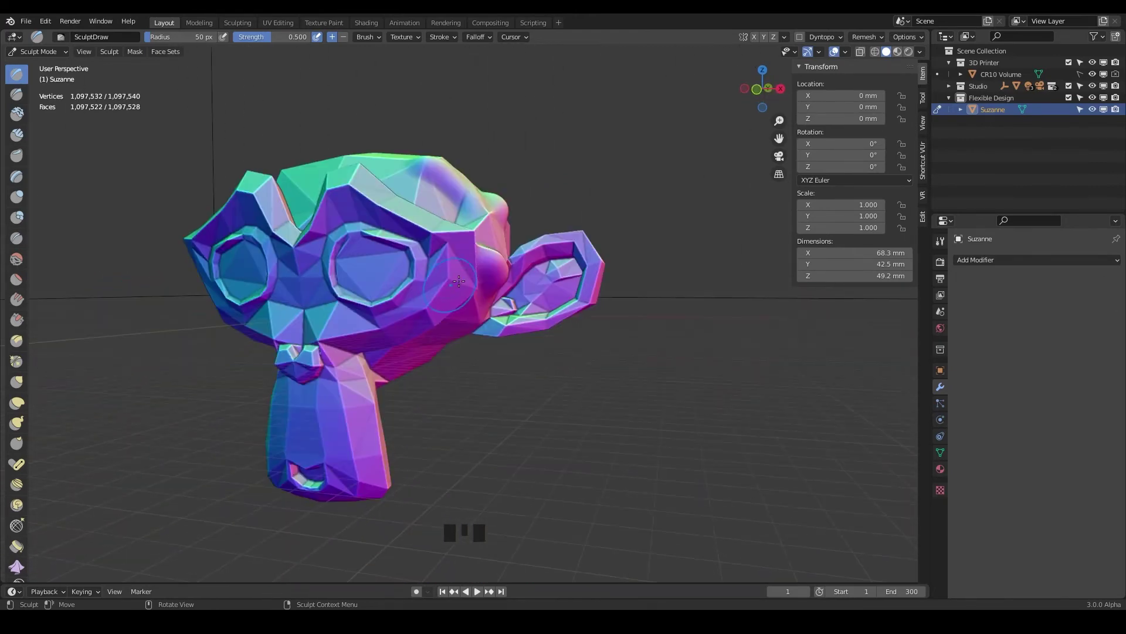
# Step: Sculpt a raised ridge across the skull above the brow with the Draw brush, and smooth it towards the ear
pyautogui.click(865, 37)
pyautogui.scroll(4, 449, 235)
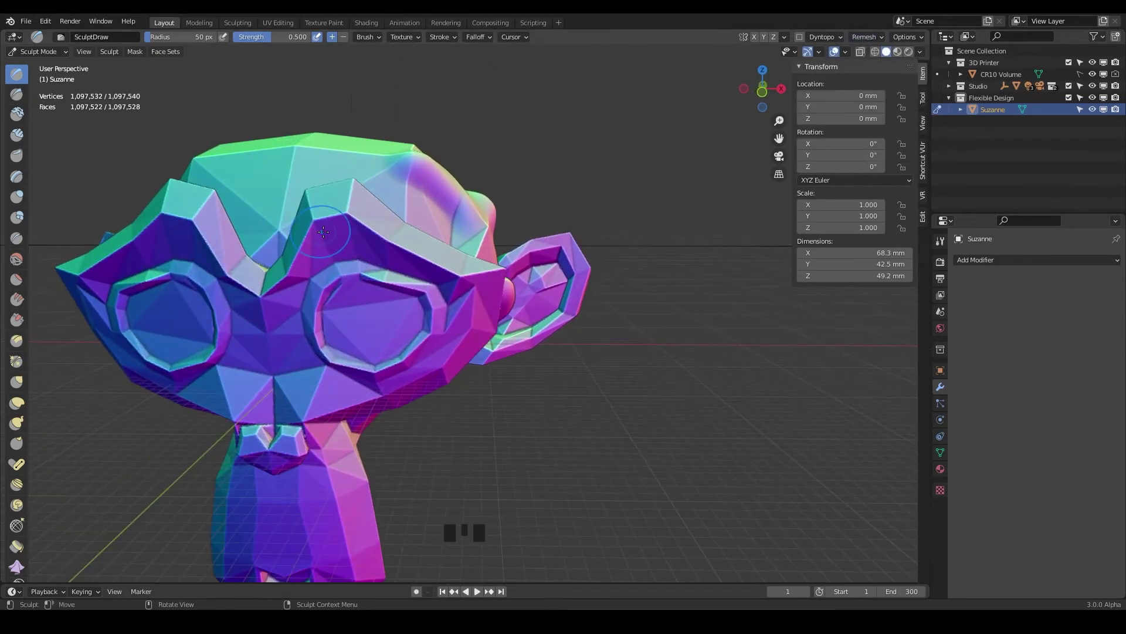
pyautogui.moveTo(323, 232); pyautogui.dragTo(329, 242, button='middle')
pyautogui.scroll(2, 237, 215)
pyautogui.moveTo(221, 192); pyautogui.dragTo(362, 188)
pyautogui.moveTo(221, 171)
pyautogui.keyDown('shift'); pyautogui.mouseDown()
pyautogui.moveTo(301, 164)
pyautogui.moveTo(377, 186)
pyautogui.mouseUp(); pyautogui.keyUp('shift')
pyautogui.moveTo(377, 185)
pyautogui.mouseDown(button='middle')
pyautogui.moveTo(340, 191)
pyautogui.moveTo(354, 191)
pyautogui.mouseUp(button='middle')
pyautogui.keyDown('shift'); pyautogui.moveTo(405, 259); pyautogui.dragTo(424, 304); pyautogui.keyUp('shift')
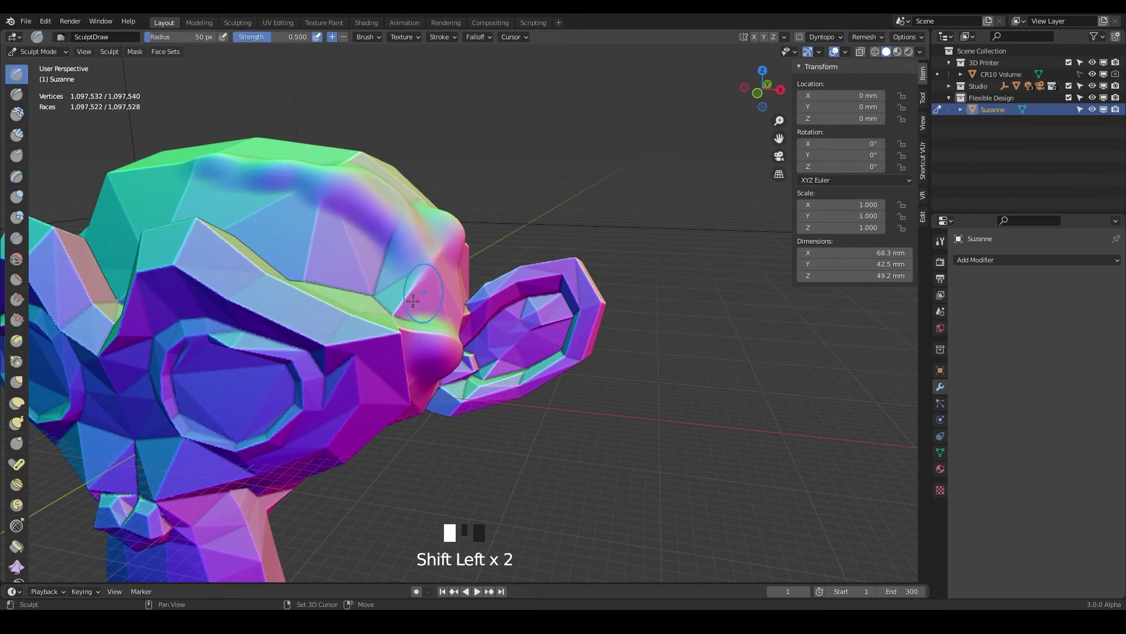
pyautogui.moveTo(434, 270)
pyautogui.mouseDown(button='middle')
pyautogui.moveTo(382, 221)
pyautogui.moveTo(348, 228)
pyautogui.mouseUp(button='middle')
pyautogui.moveTo(394, 302); pyautogui.dragTo(428, 309, button='middle')
pyautogui.moveTo(427, 309)
pyautogui.keyDown('shift'); pyautogui.mouseDown()
pyautogui.moveTo(393, 228)
pyautogui.moveTo(402, 253)
pyautogui.mouseUp(); pyautogui.keyUp('shift')
# Step: Examine the whole sculpted head from the front and compare the sculpted areas with the untouched facets
pyautogui.moveTo(440, 352)
pyautogui.mouseDown(button='middle')
pyautogui.moveTo(450, 372)
pyautogui.moveTo(400, 283)
pyautogui.moveTo(424, 330)
pyautogui.moveTo(502, 285)
pyautogui.mouseUp(button='middle')
pyautogui.scroll(-2, 423, 331)
pyautogui.moveTo(562, 229); pyautogui.dragTo(446, 191, button='middle')
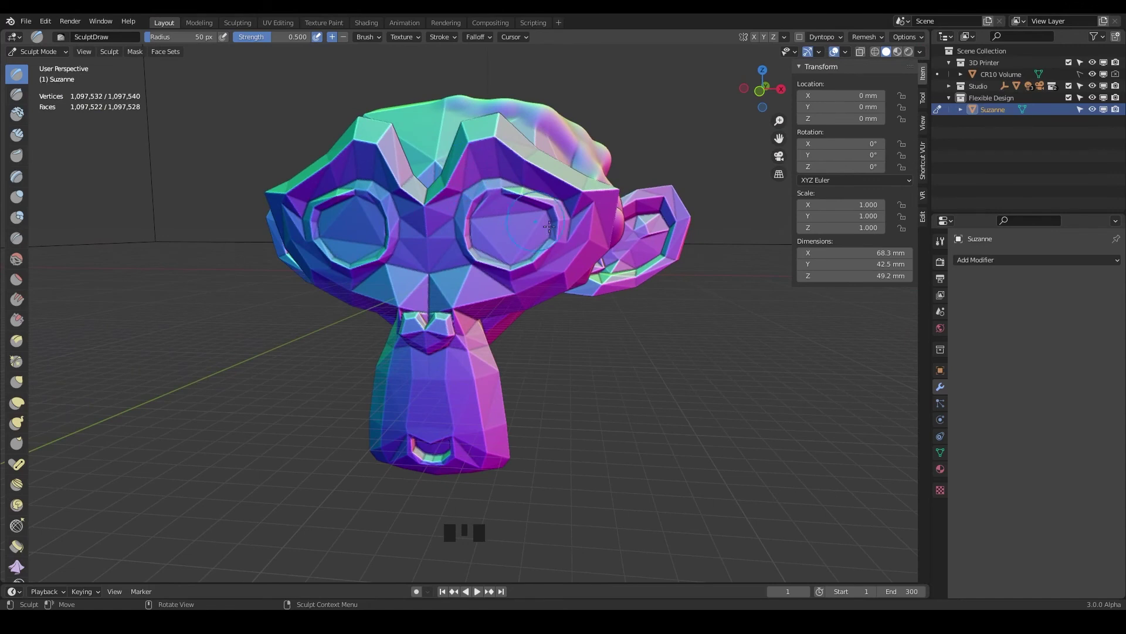
pyautogui.moveTo(566, 234); pyautogui.dragTo(476, 235, button='middle')
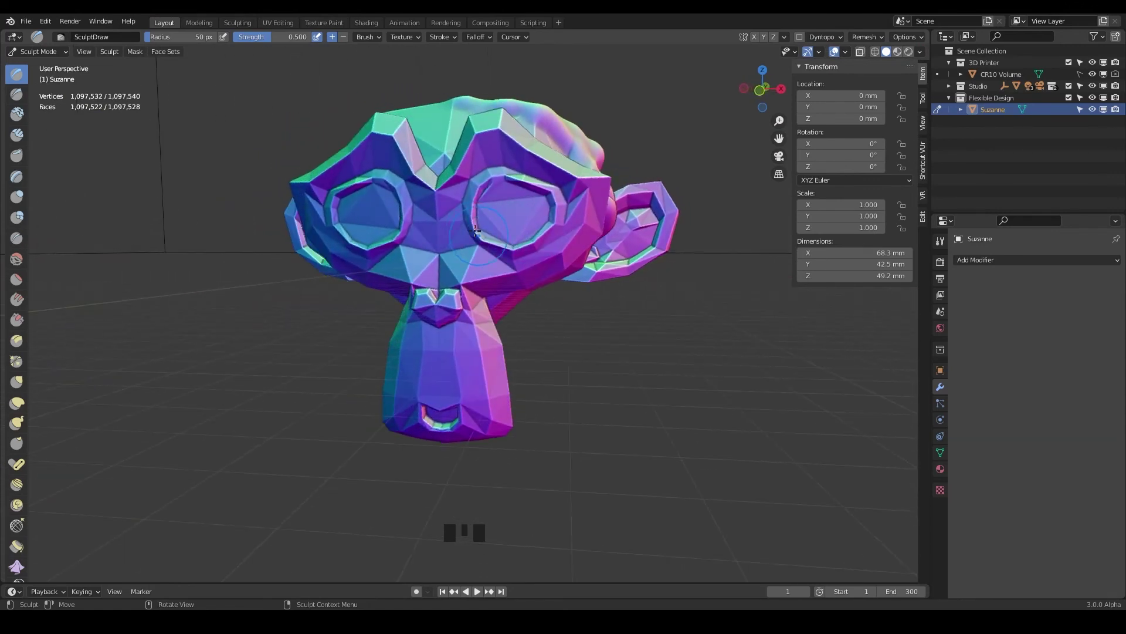
pyautogui.keyDown('shift'); pyautogui.moveTo(475, 227); pyautogui.dragTo(449, 260, button='middle'); pyautogui.keyUp('shift')
pyautogui.scroll(1, 469, 239)
pyautogui.press('ctrl')
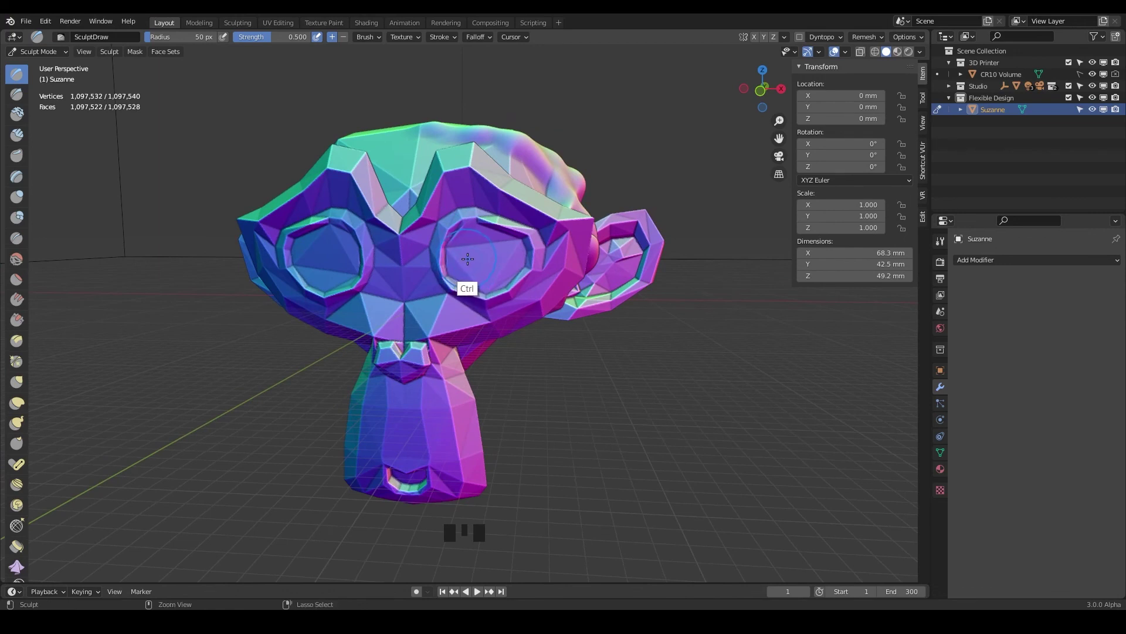